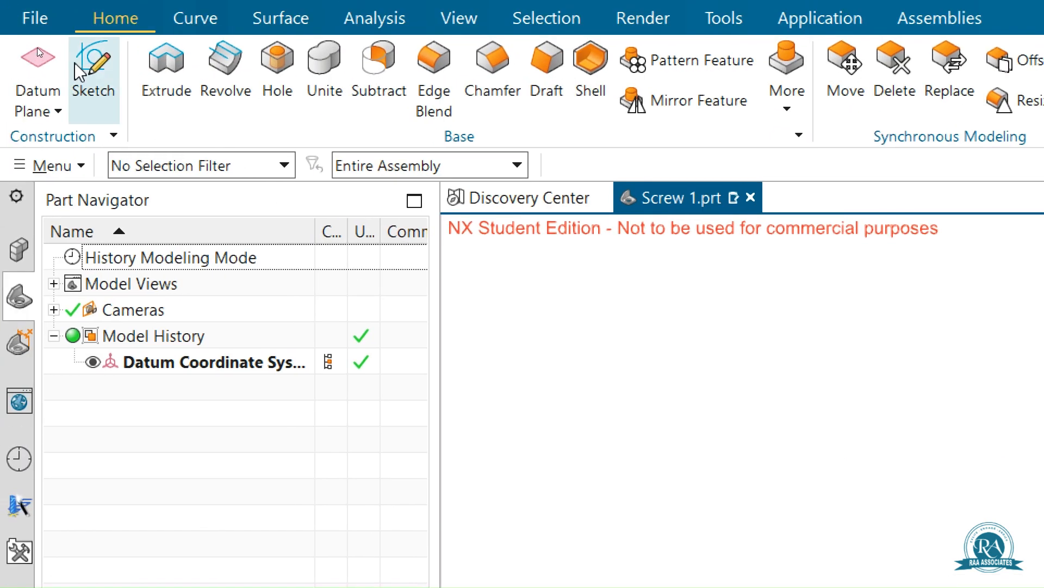
- Start a new sketch on the YZ plane of the datum coordinate system
click(89, 67)
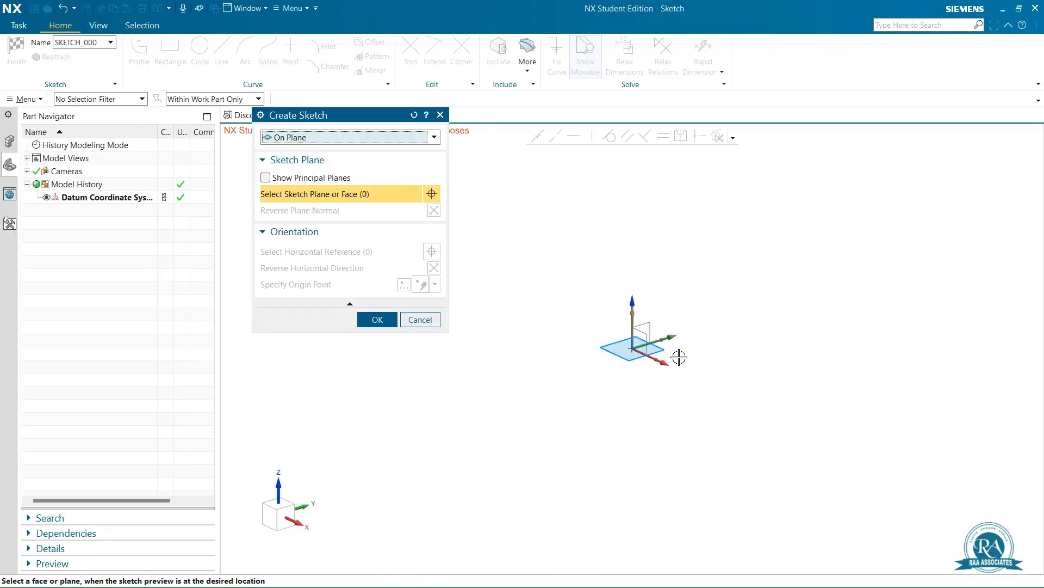
click(655, 323)
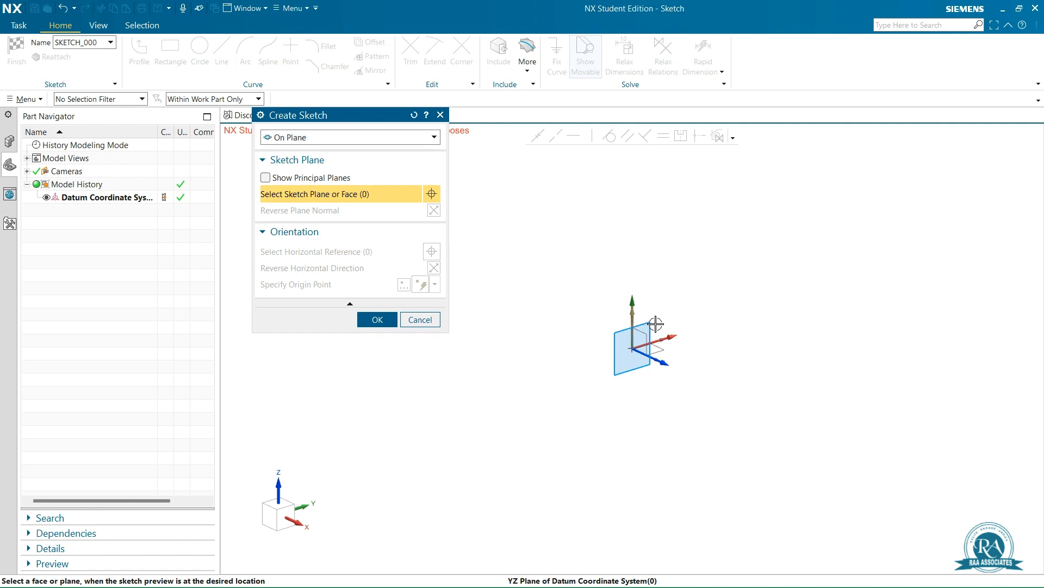
click(377, 325)
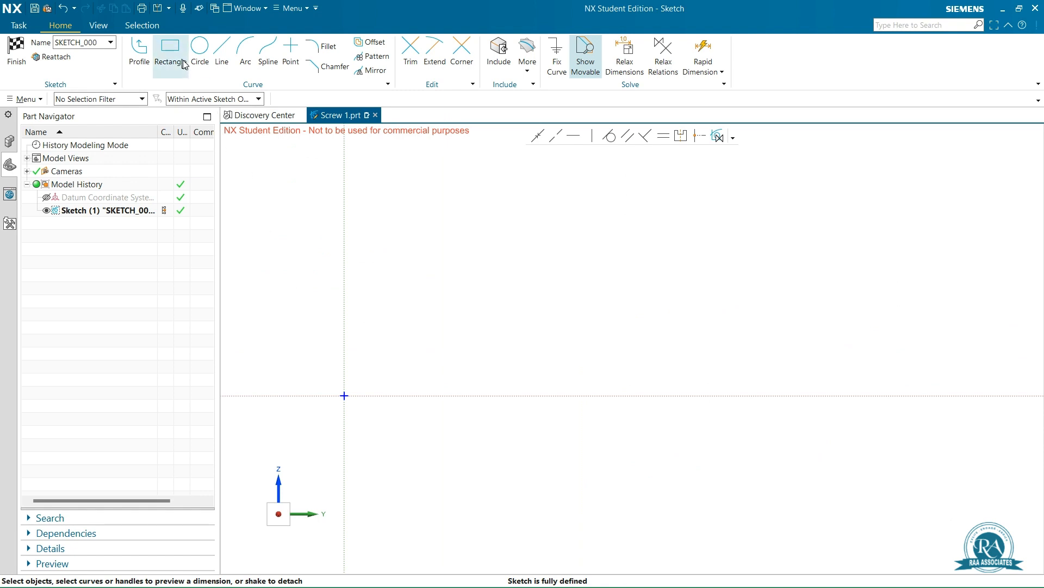
- Draw a closed stepped half-profile from the origin along the horizontal axis, with a sloped-top head and a longer shank about 30.3 high
click(139, 49)
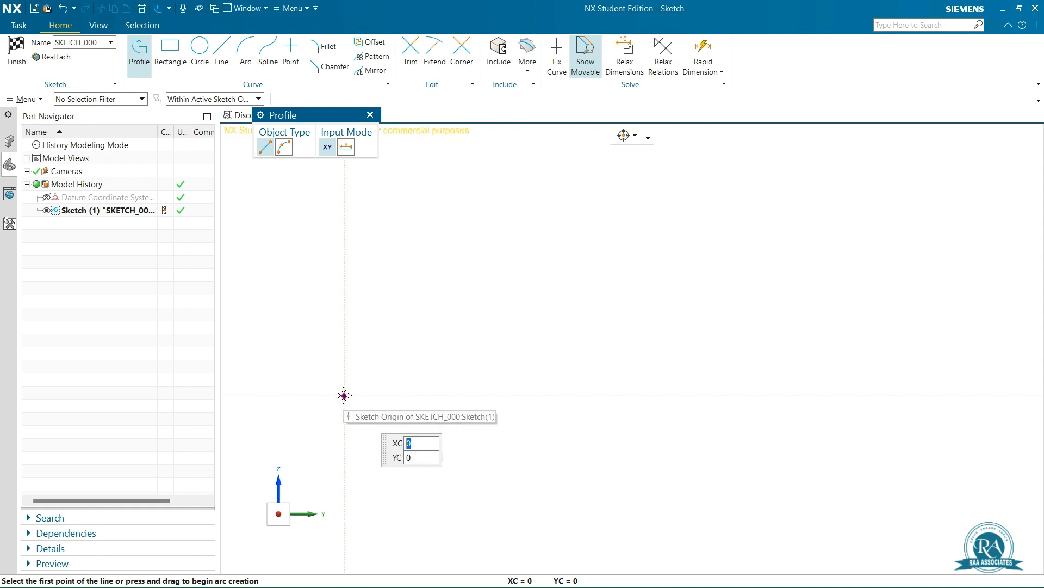
click(344, 395)
click(344, 346)
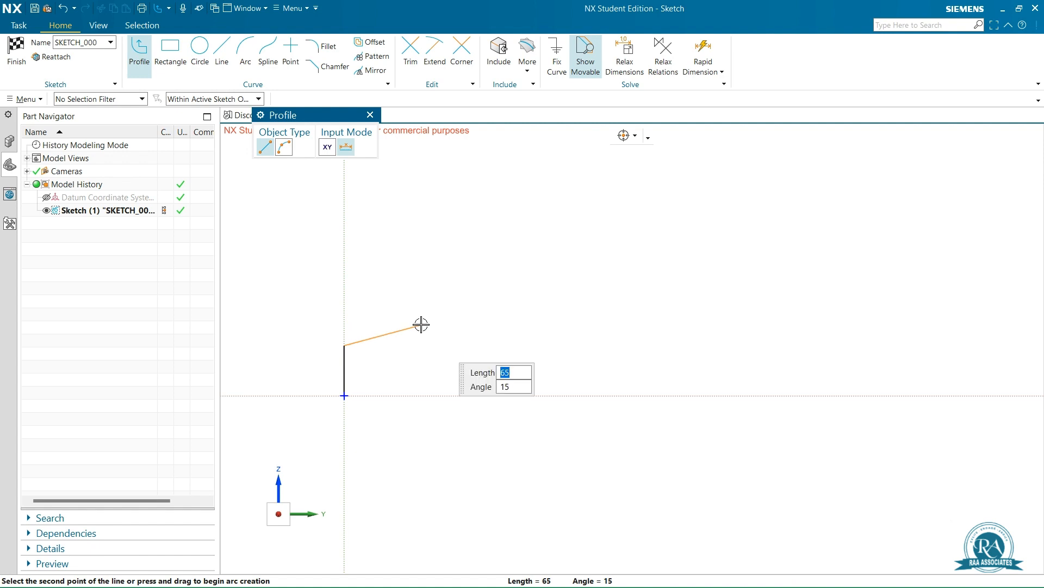
click(440, 329)
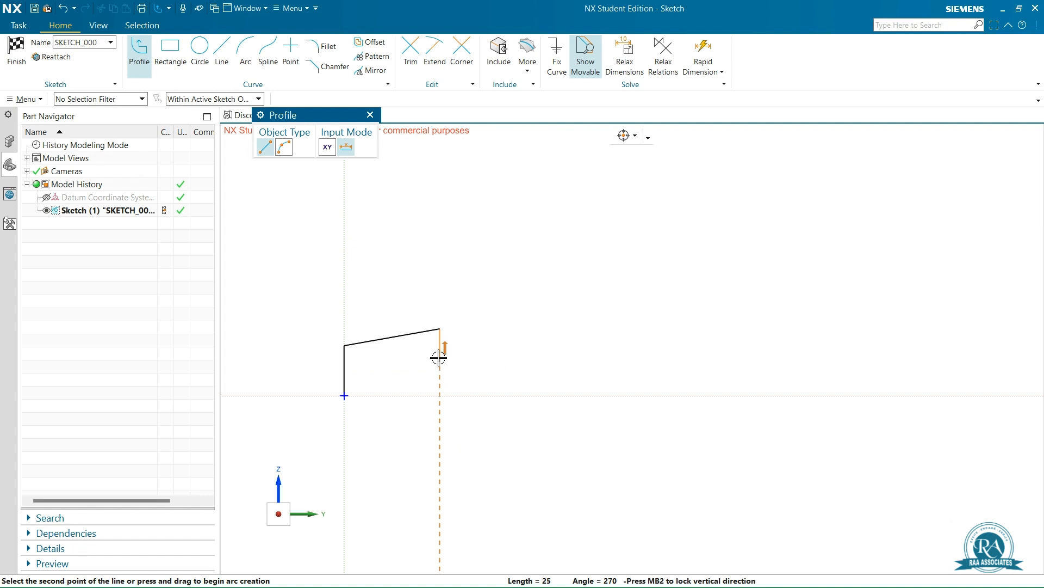
click(440, 359)
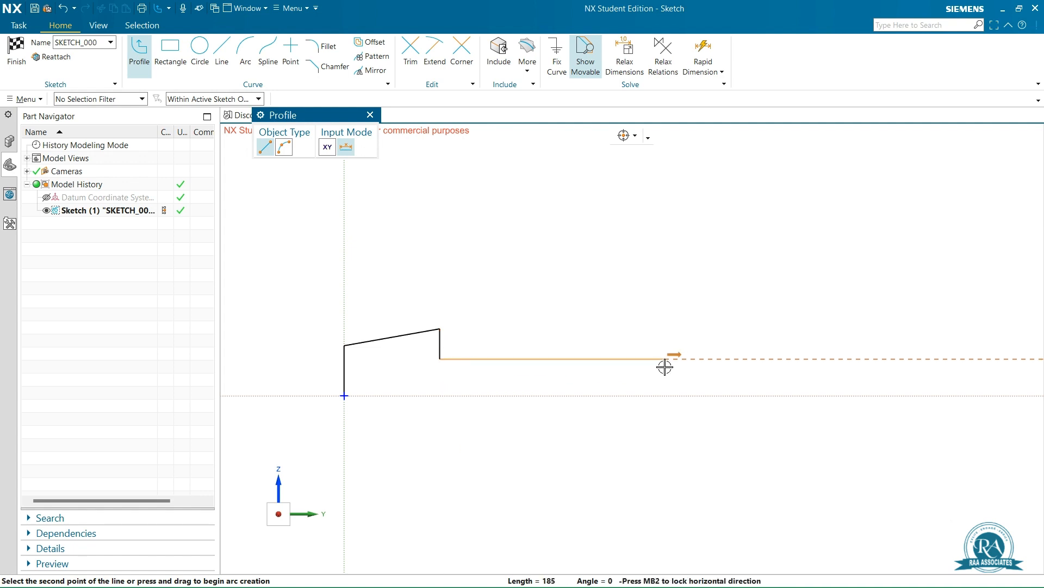
click(700, 360)
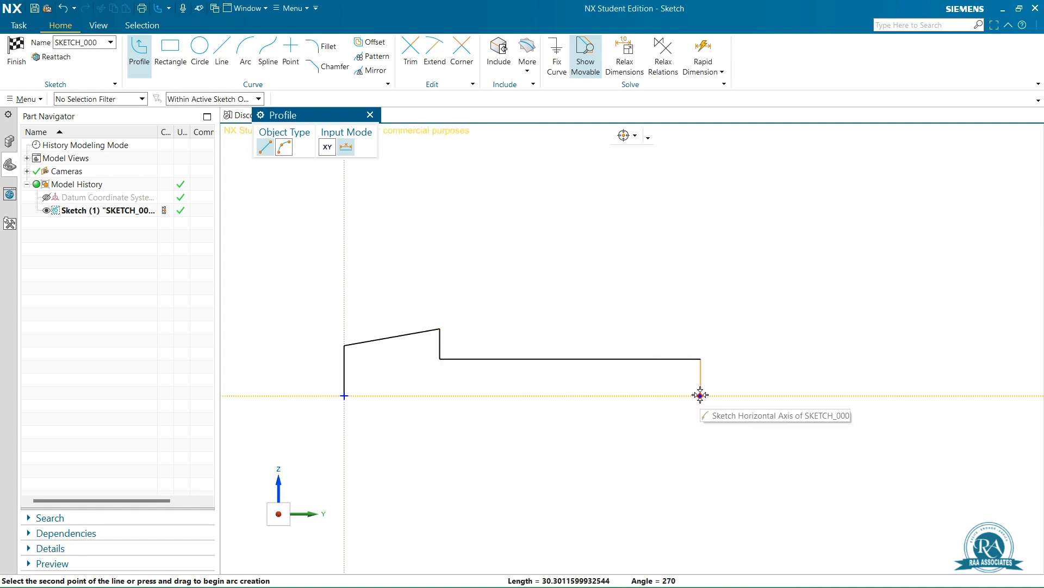
click(700, 395)
click(344, 395)
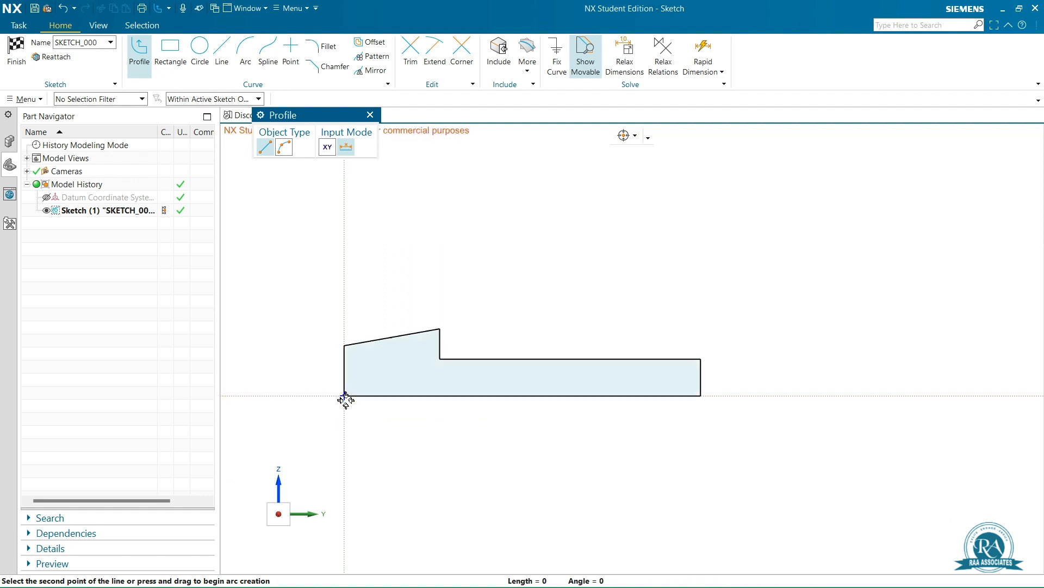
key(Escape)
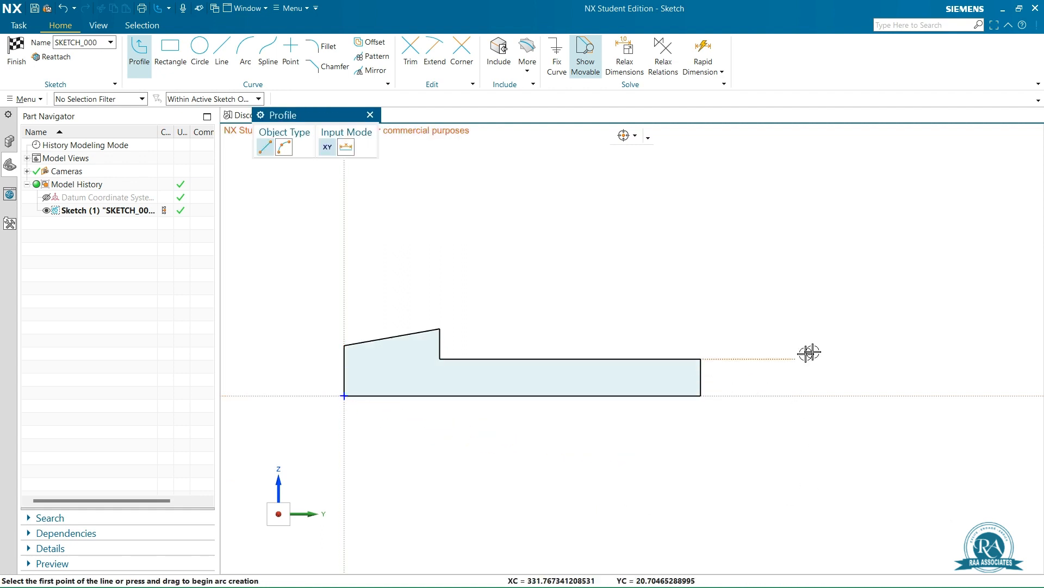
key(Escape)
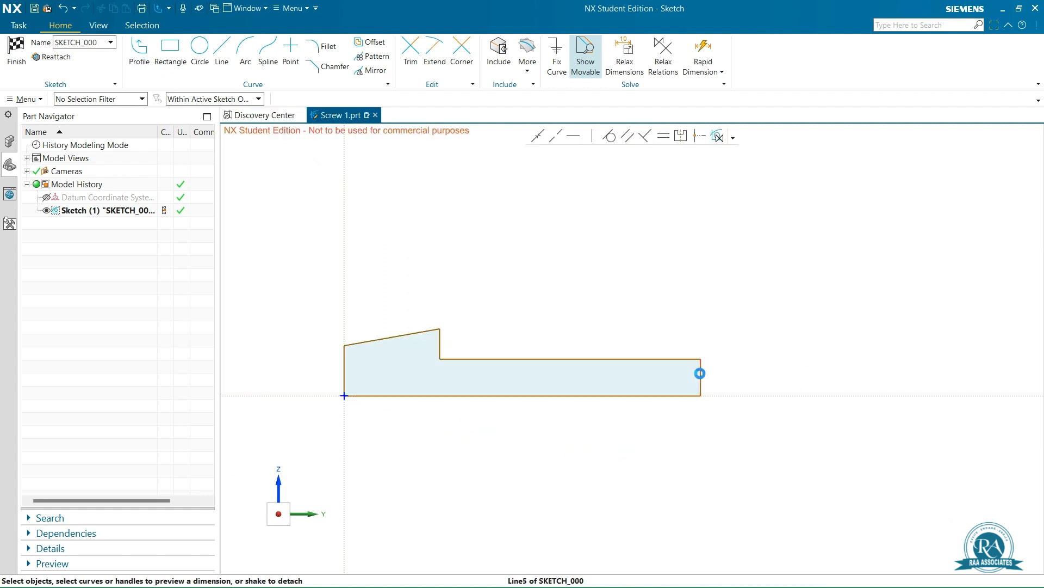
- Dimension the height of the shank's end line as 6, scale the entire sketch to it, and fit the view
click(700, 373)
click(723, 377)
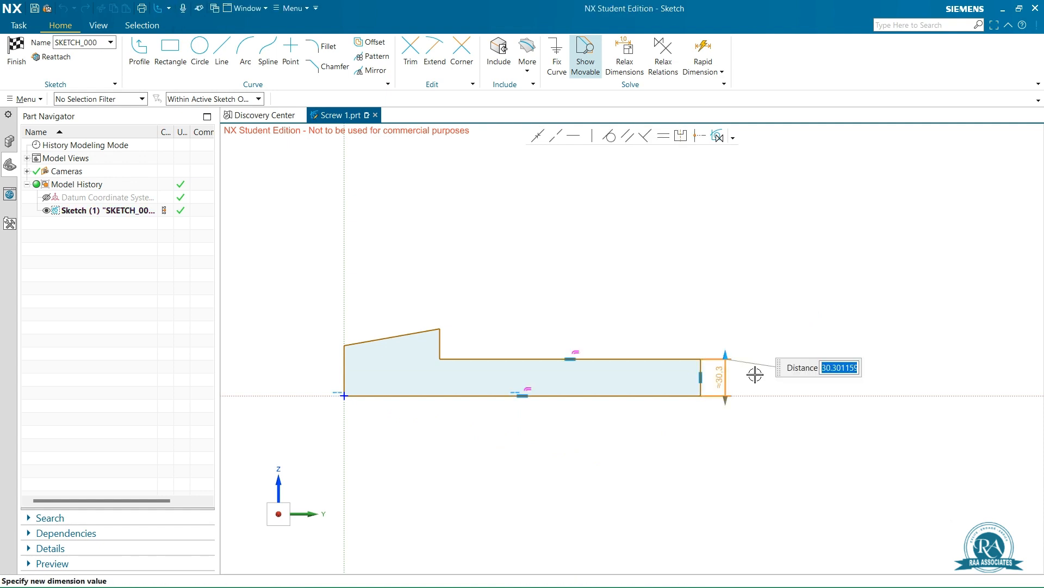
text(6)
key(Return)
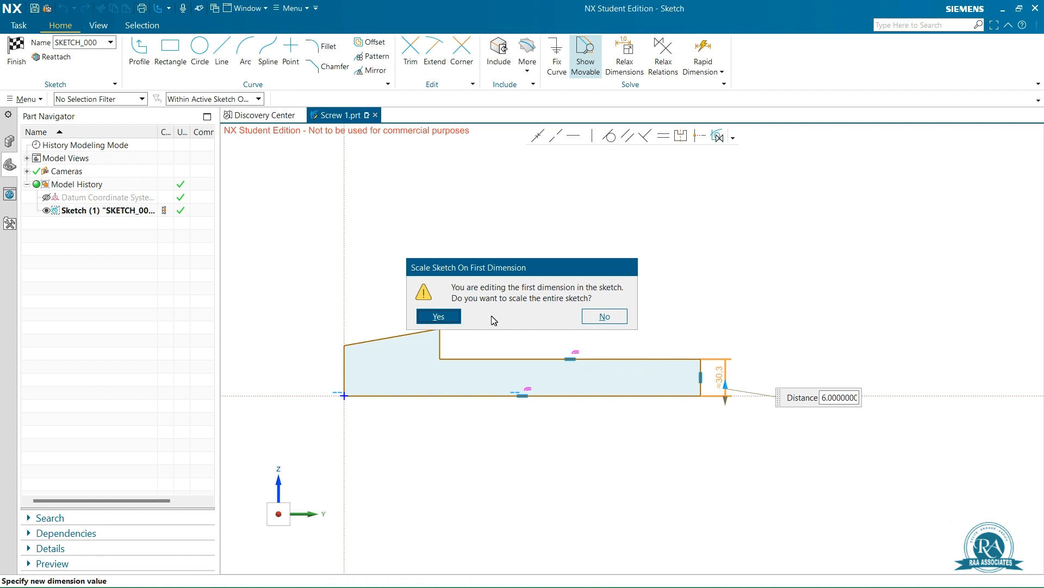
click(444, 315)
right_click(467, 323)
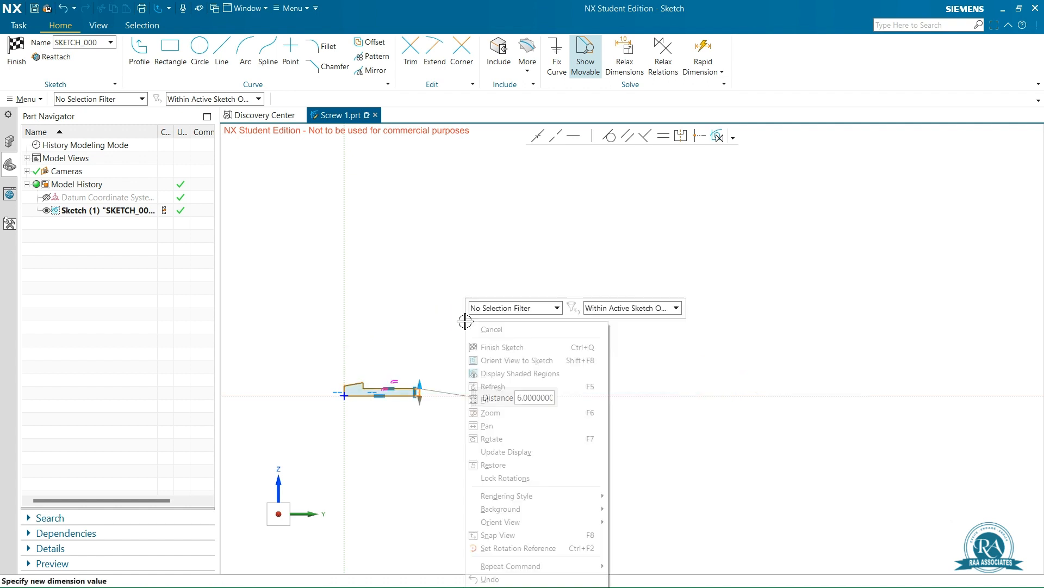
click(504, 401)
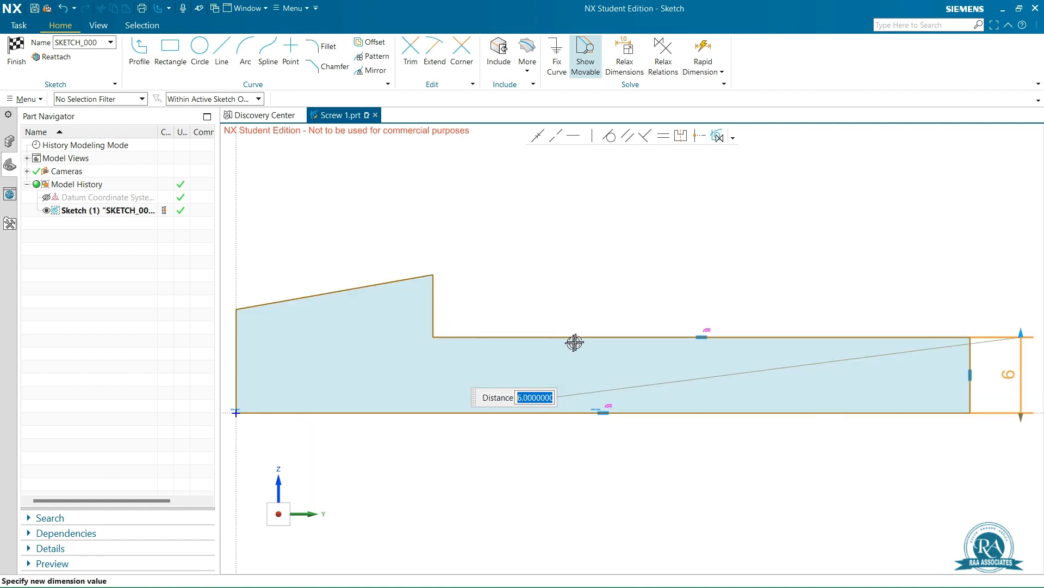
click(694, 221)
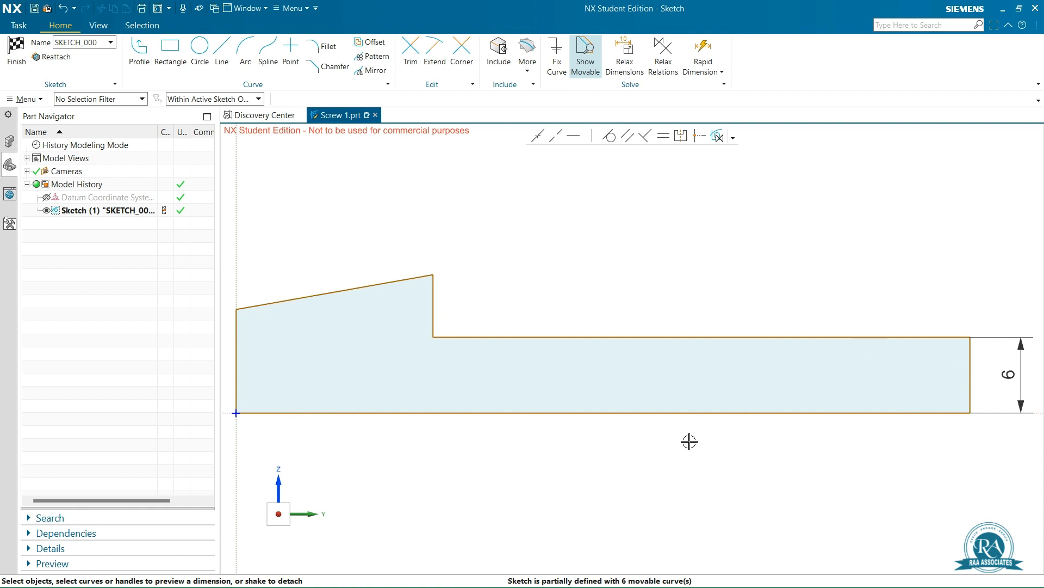
- Dimension the vertical distance from the profile's base line to the head's highest corner as 9.5
click(348, 412)
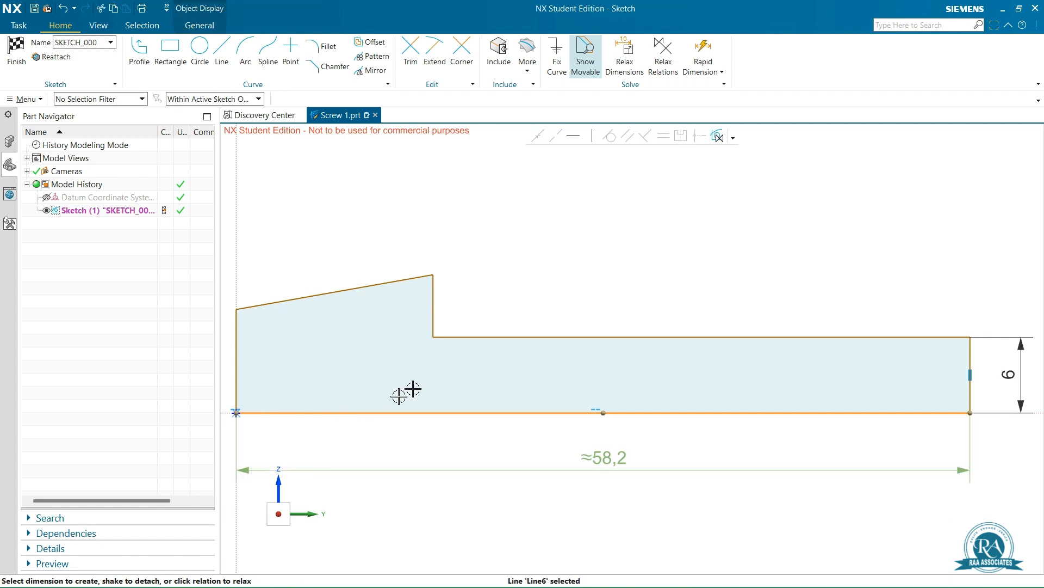
click(433, 274)
drag(442, 340, 573, 207)
click(573, 207)
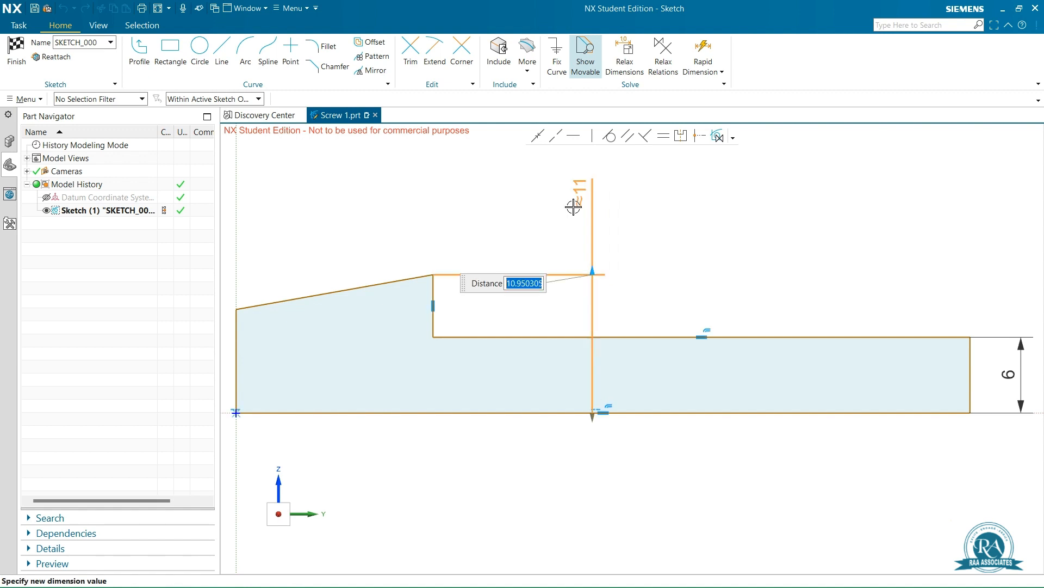
text(9.5)
key(Return)
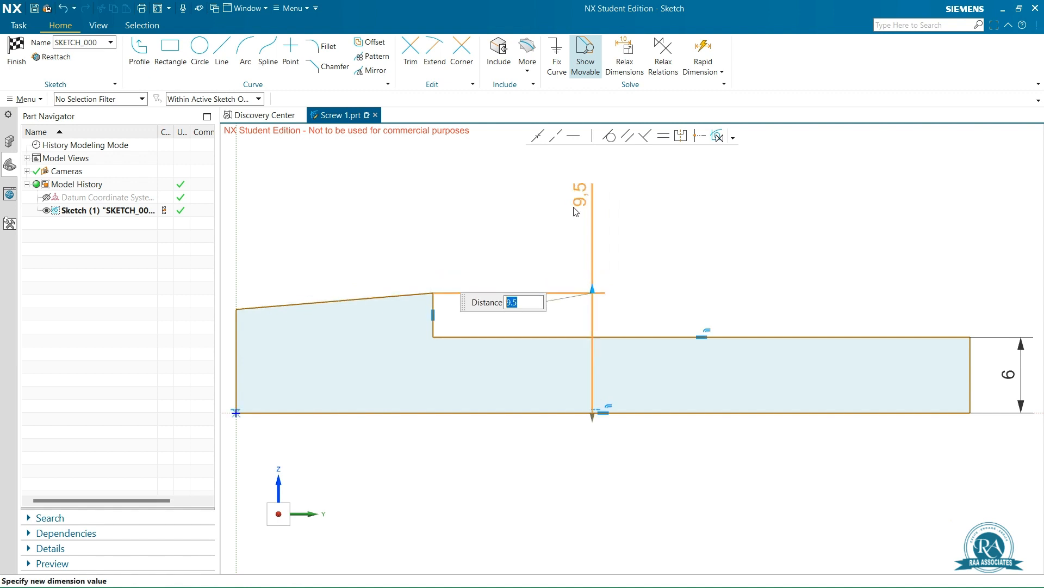
click(420, 263)
- Draw a horizontal line from the head's highest corner to just beyond the vertical axis and convert it to a reference line
scroll(377, 272, down, 4)
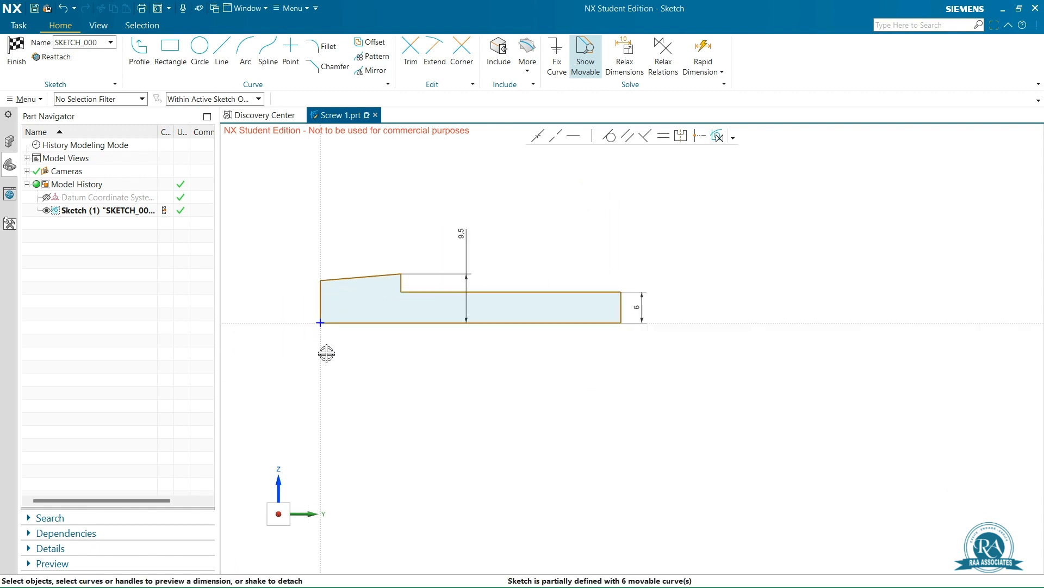
scroll(326, 347, up, 3)
scroll(326, 250, down, 2)
scroll(293, 218, up, 2)
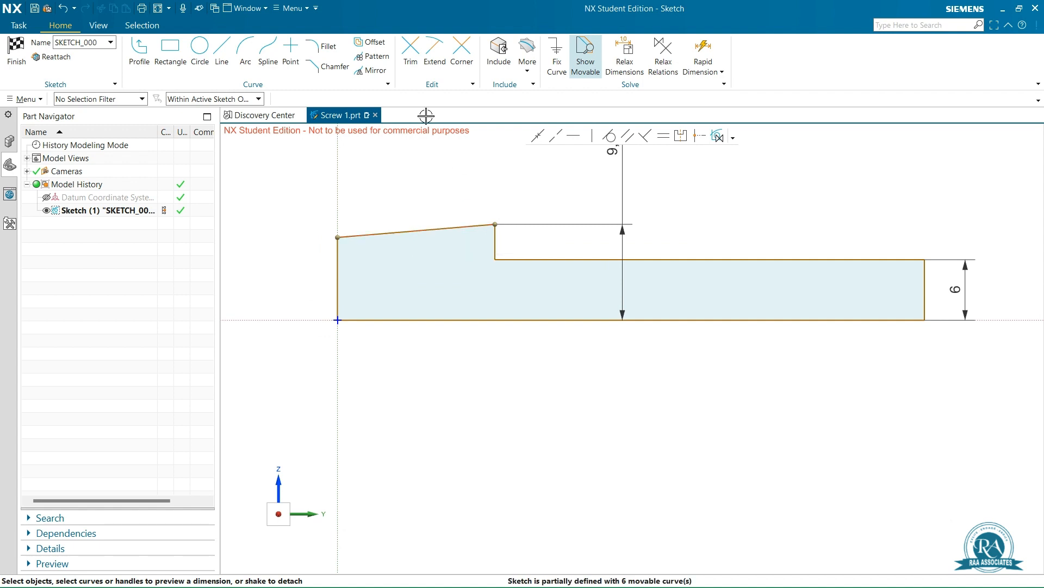
click(222, 54)
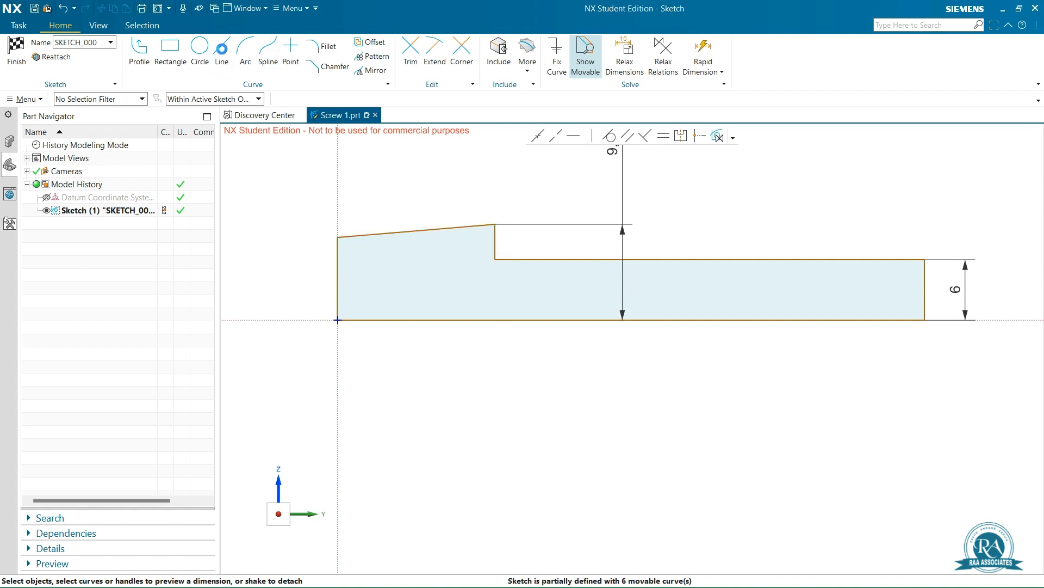
click(495, 224)
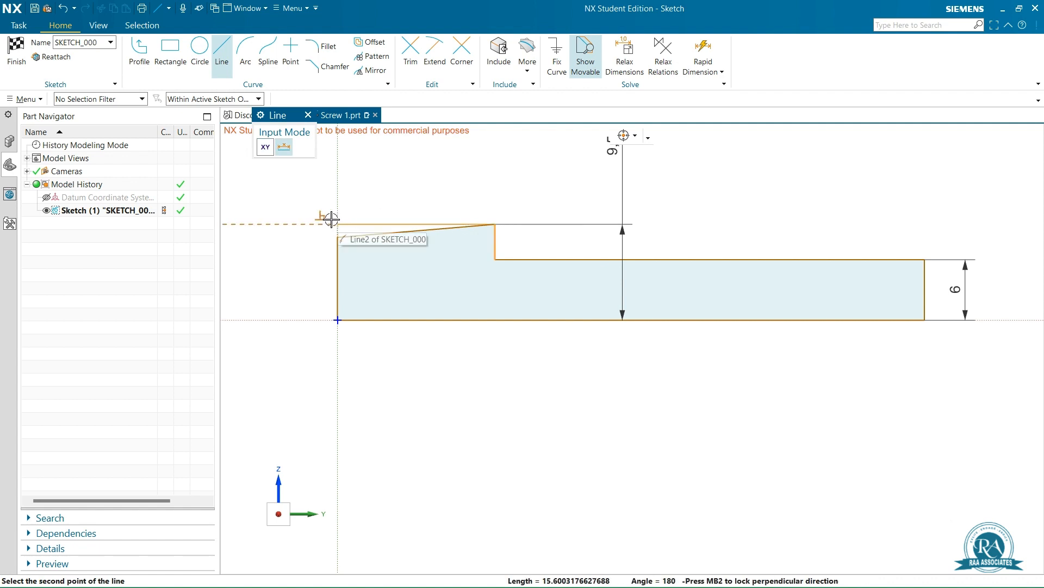
click(316, 223)
key(Escape)
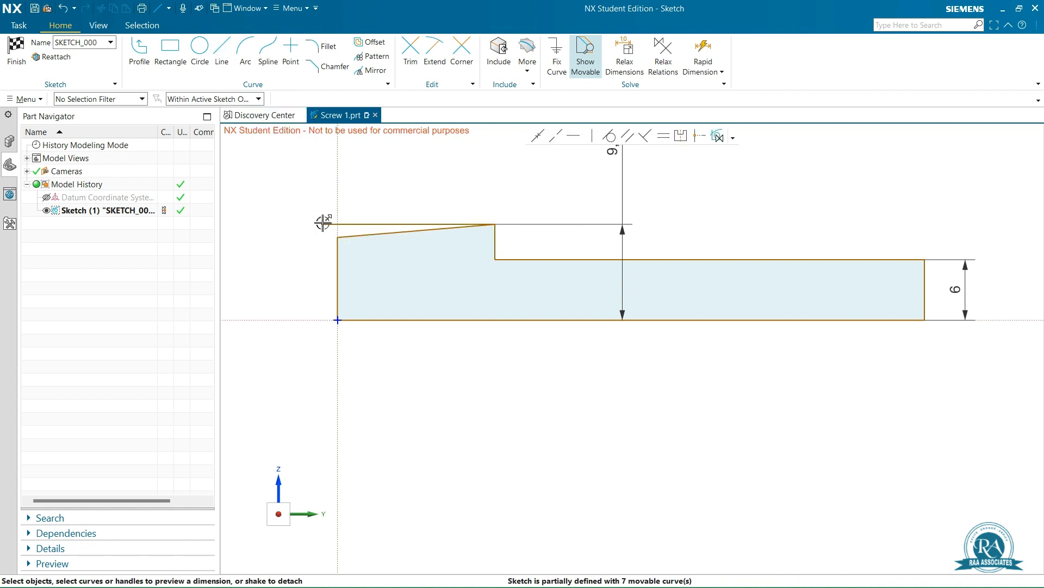
right_click(325, 224)
click(338, 209)
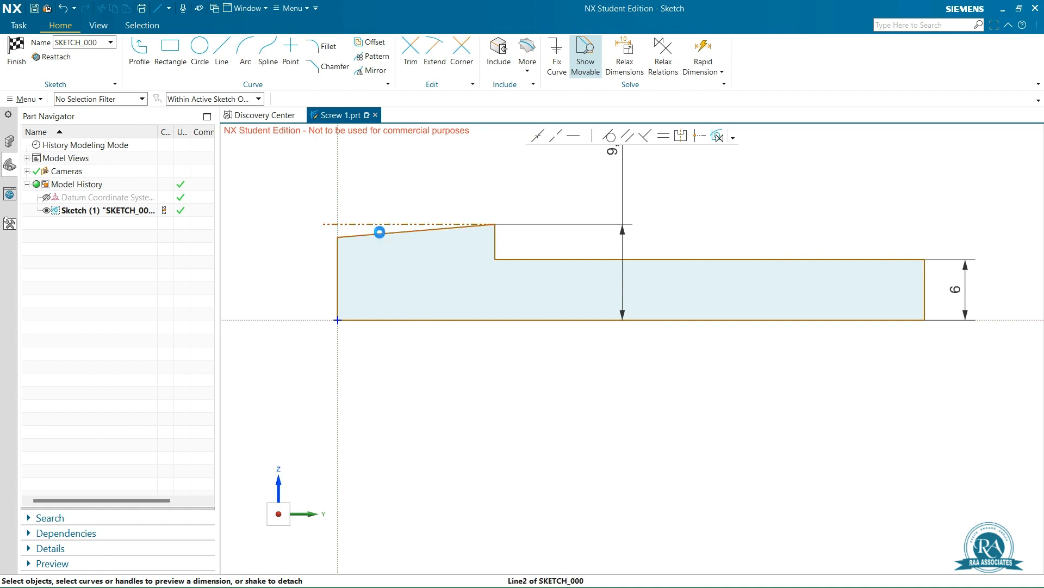
- Dimension the angle between the head's sloped edge and the horizontal reference line as 5°
click(381, 233)
click(375, 224)
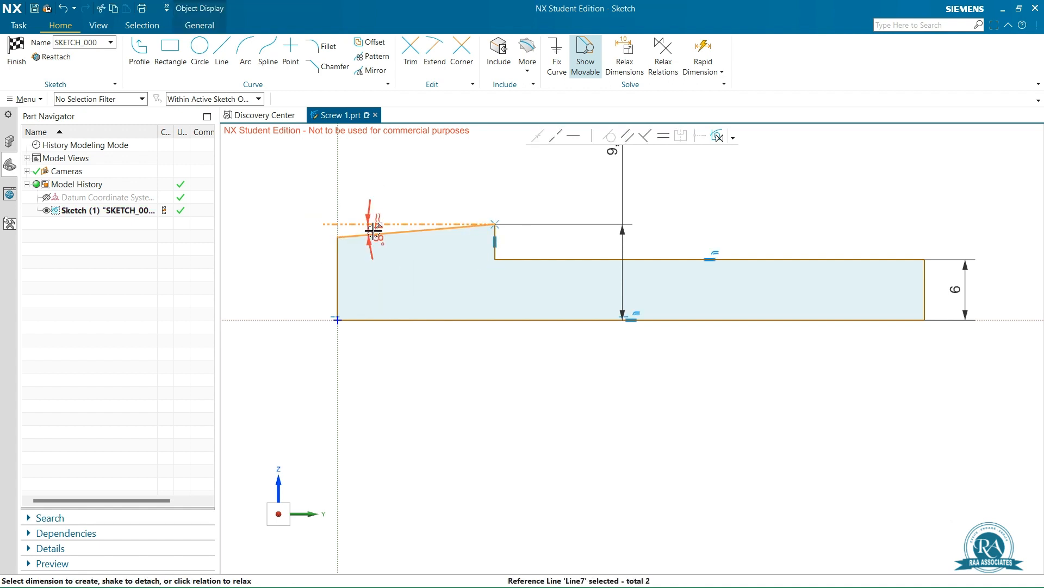
drag(374, 229, 285, 235)
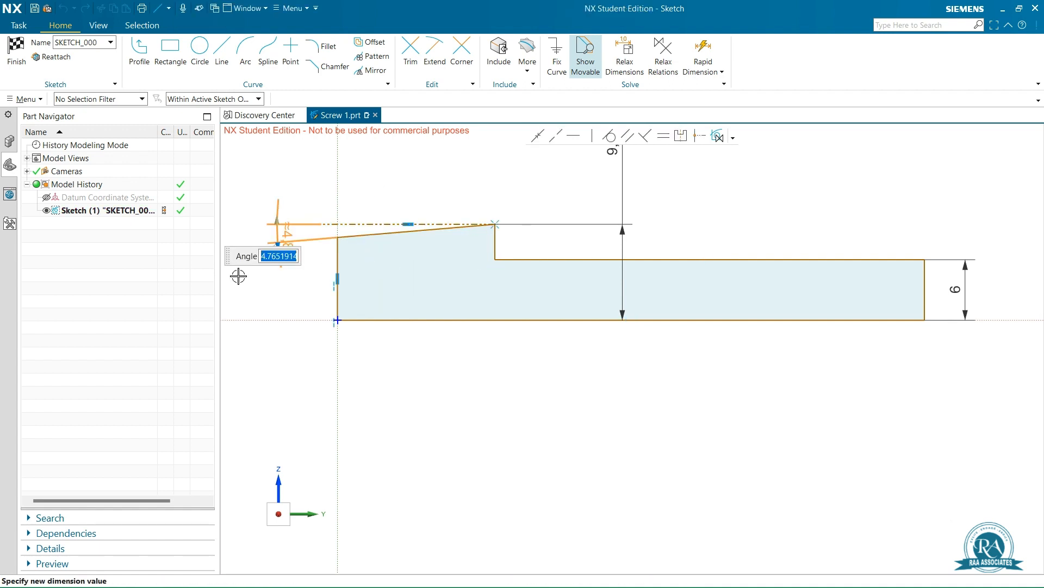
text(5)
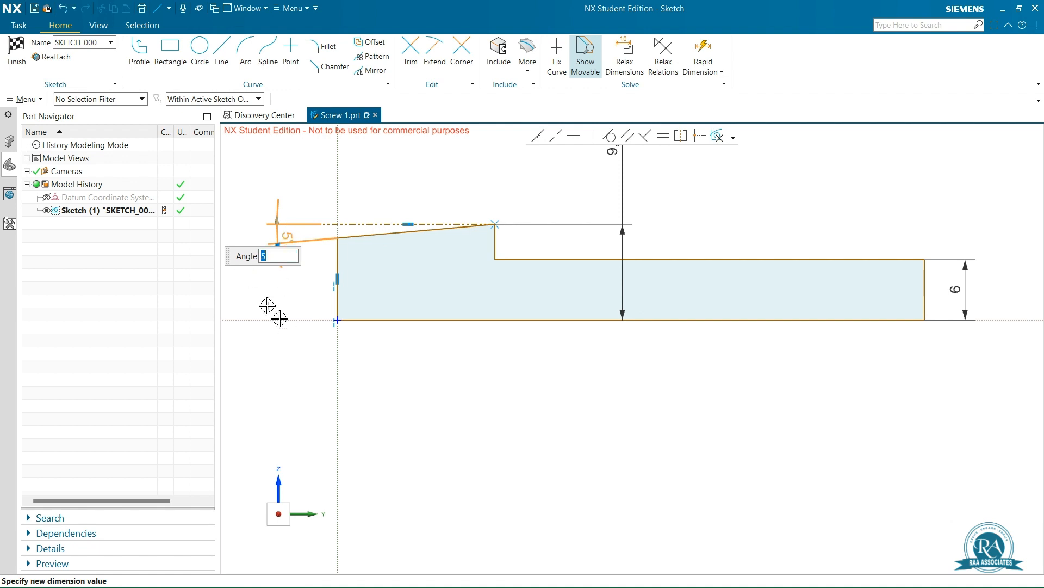
key(Return)
- Dimension the vertical step between the head's highest corner and the shank's upper edge as 3.5
scroll(330, 371, up, 1)
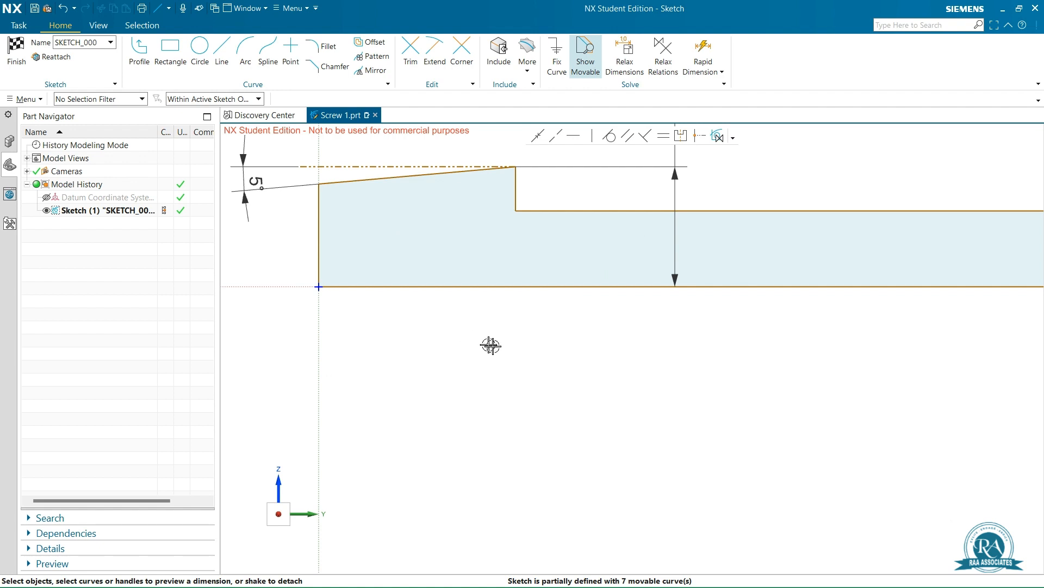
scroll(490, 345, down, 3)
scroll(491, 344, up, 2)
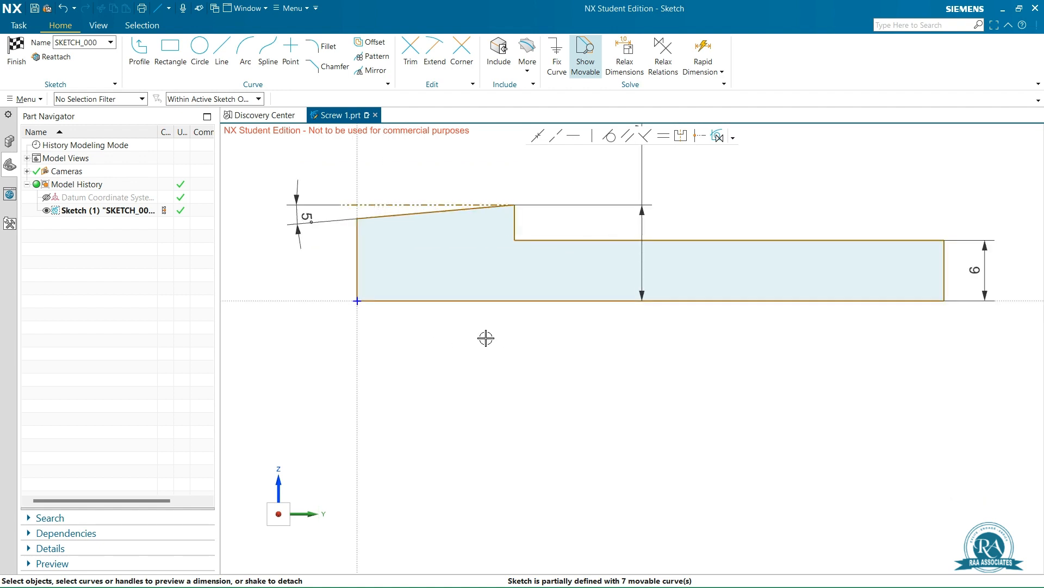
click(514, 223)
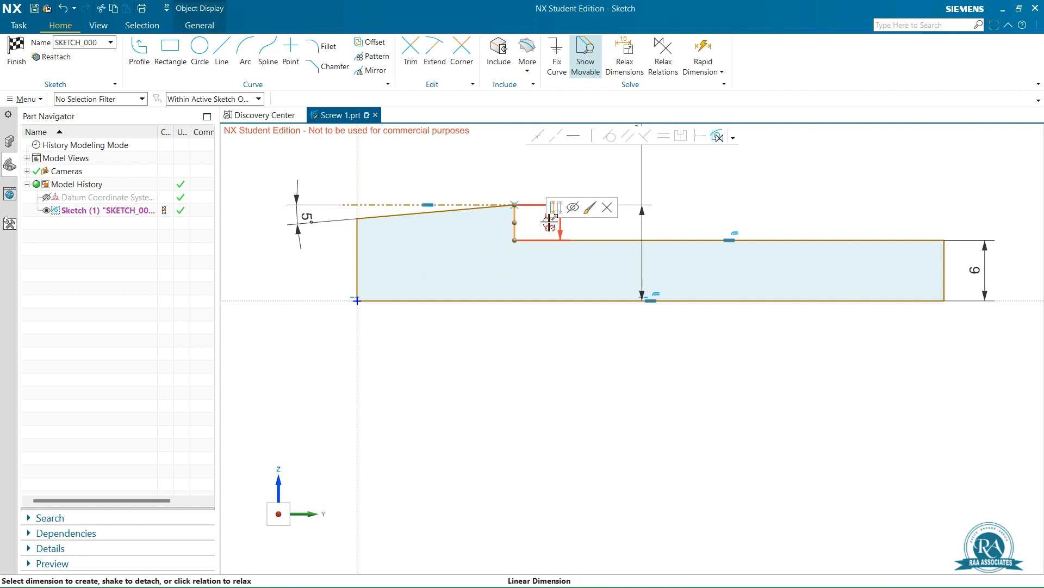
click(539, 173)
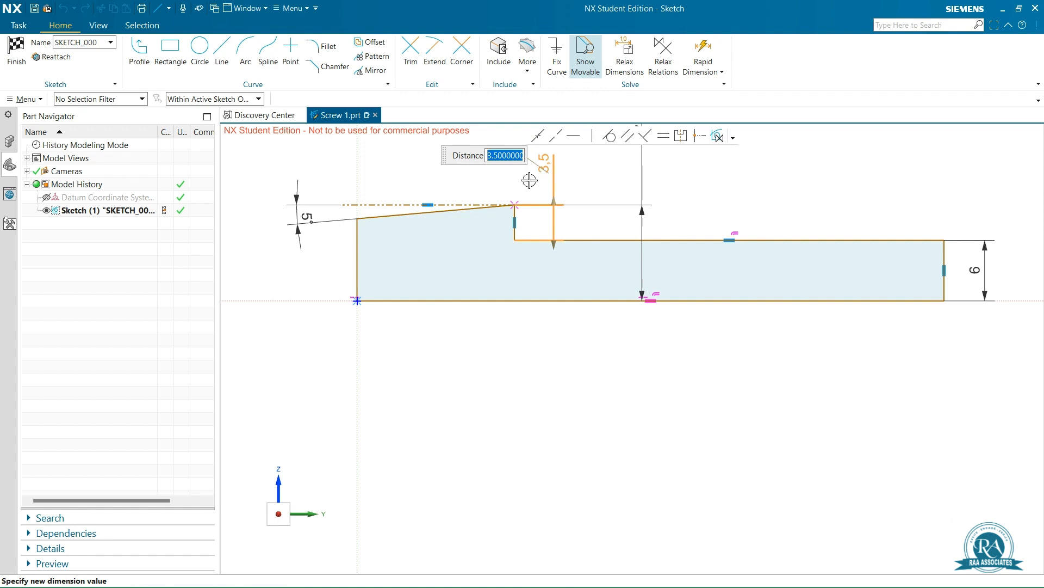
key(Return)
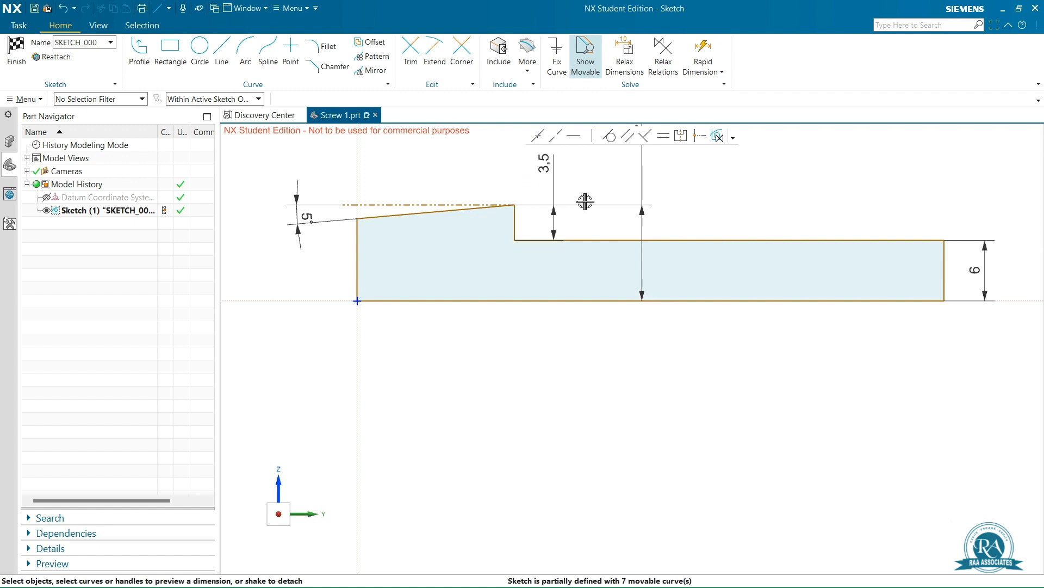
- Dimension the shank's horizontal length, from the head's step to the shank's end, as 30
click(726, 241)
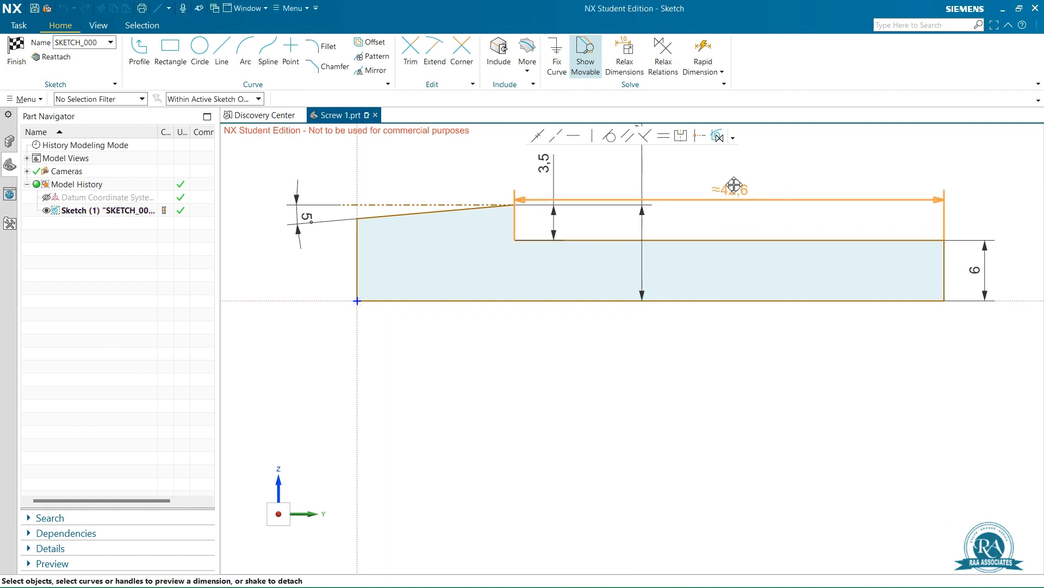
click(746, 178)
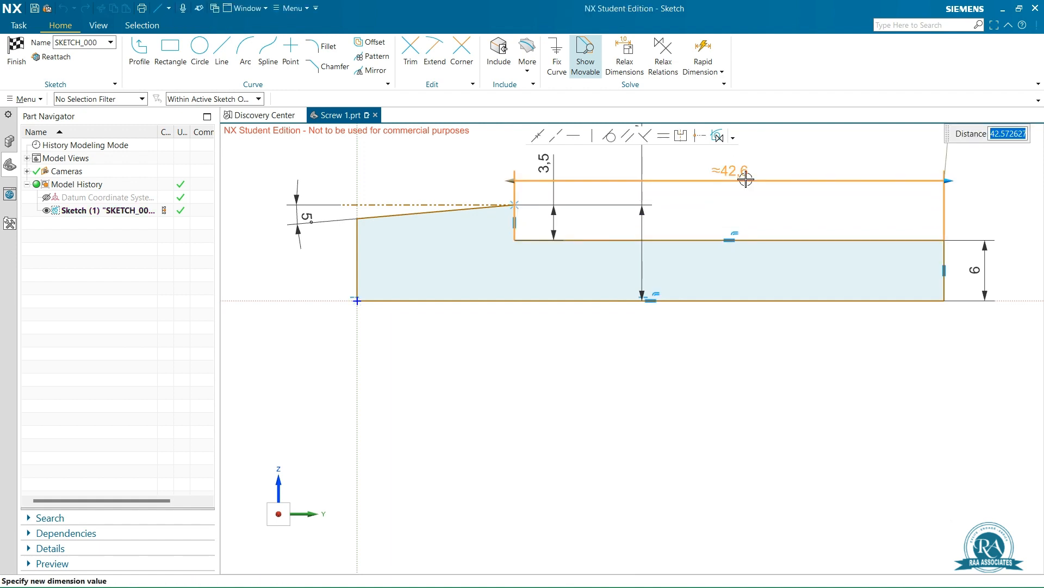
text(30)
key(Return)
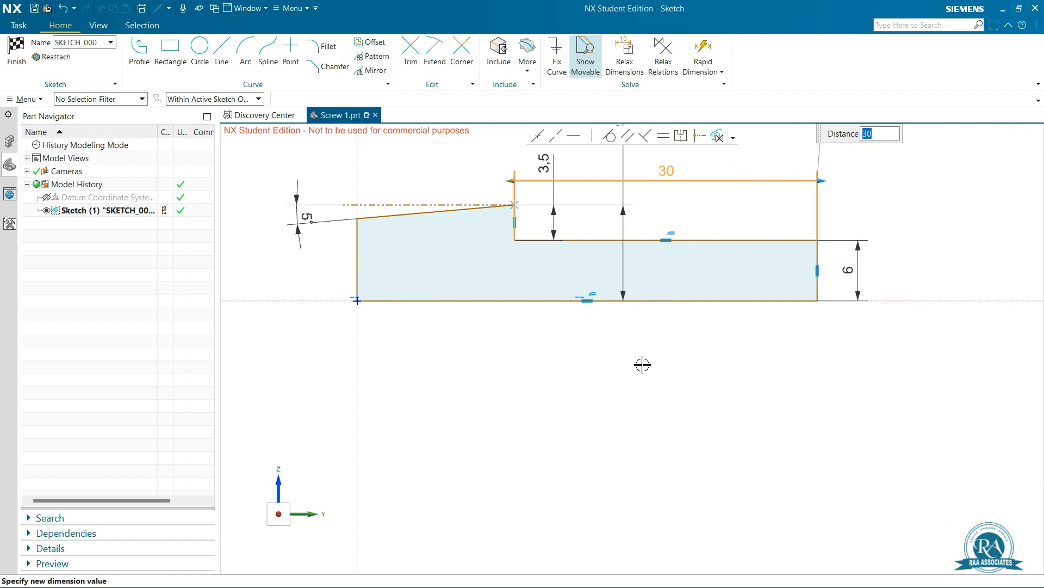
click(616, 438)
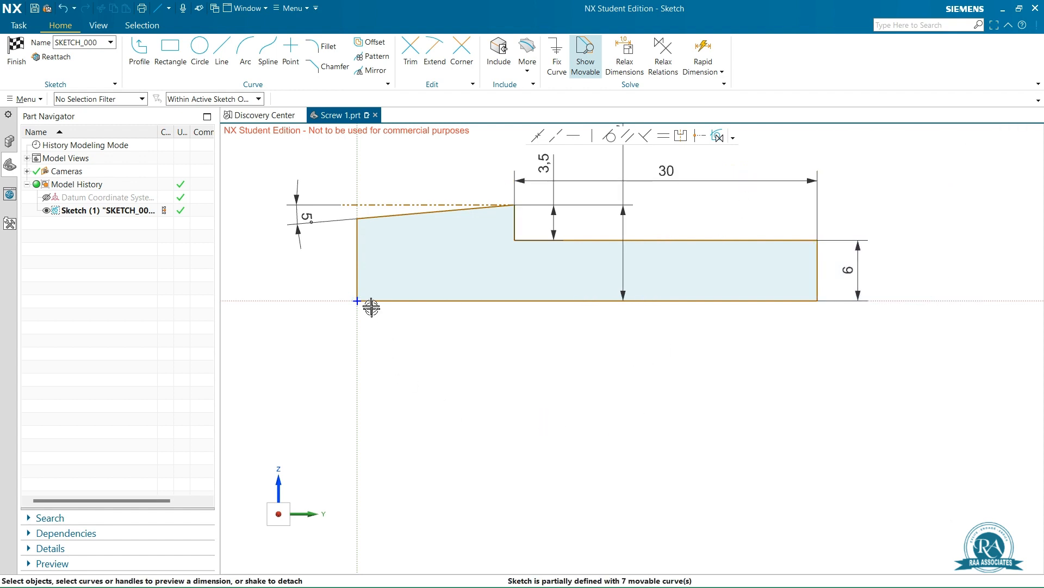
- Dimension the horizontal distance between the head's two vertical edges as 7 and finish the profile sketch
click(355, 268)
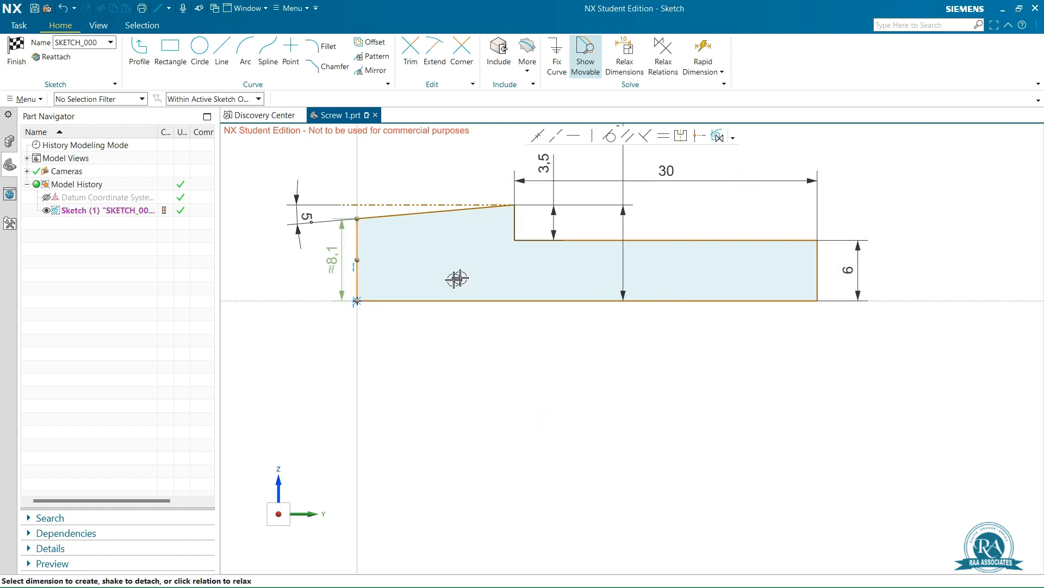
click(515, 227)
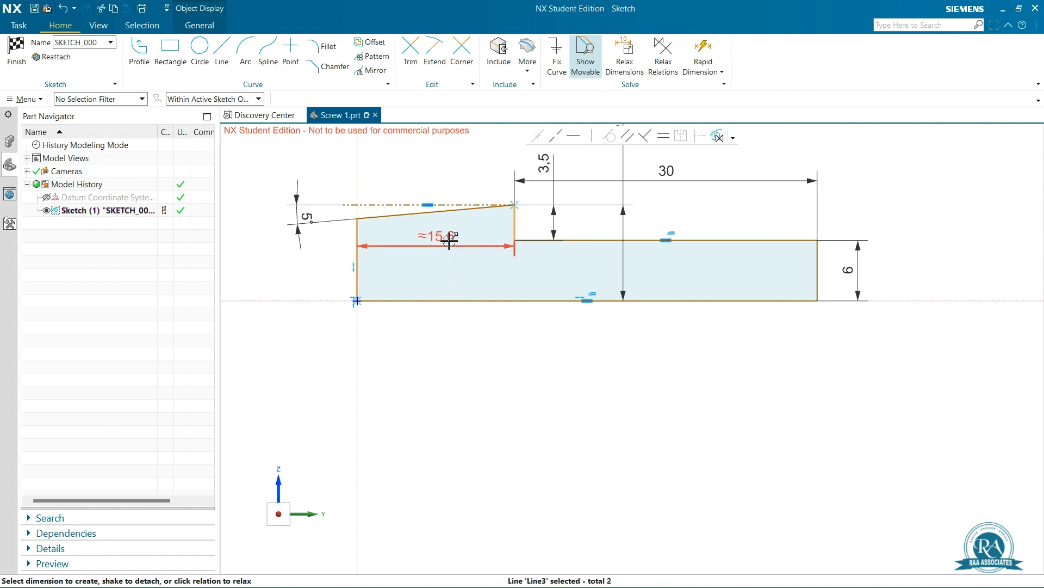
click(432, 353)
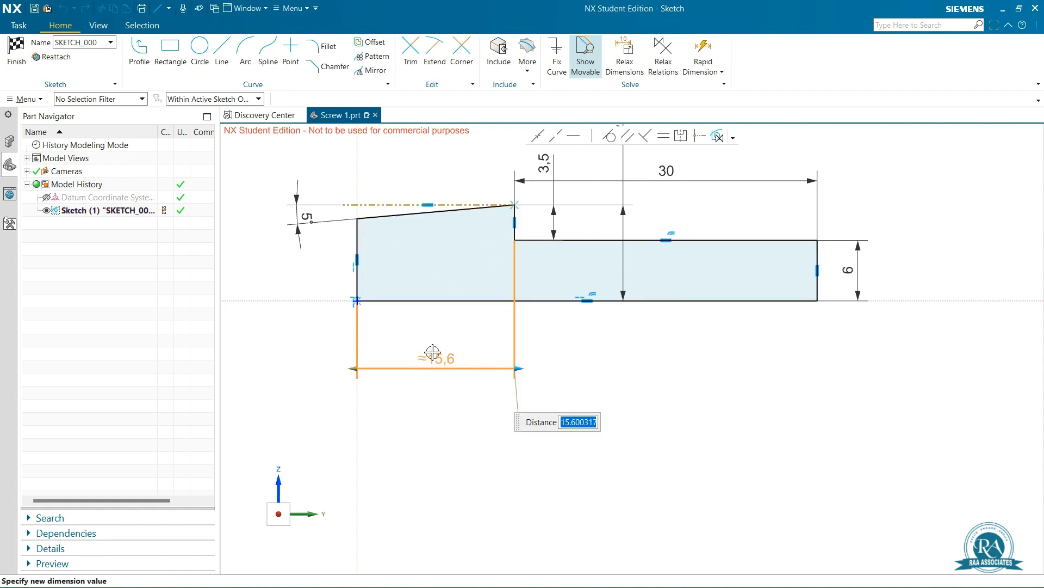
text(7)
key(Return)
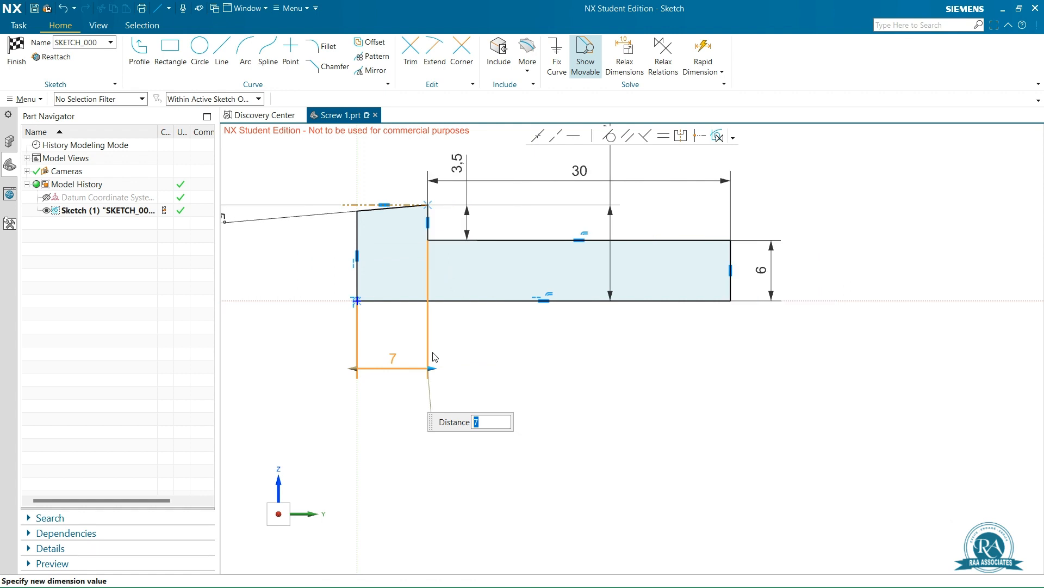
scroll(523, 343, up, 2)
right_click(795, 346)
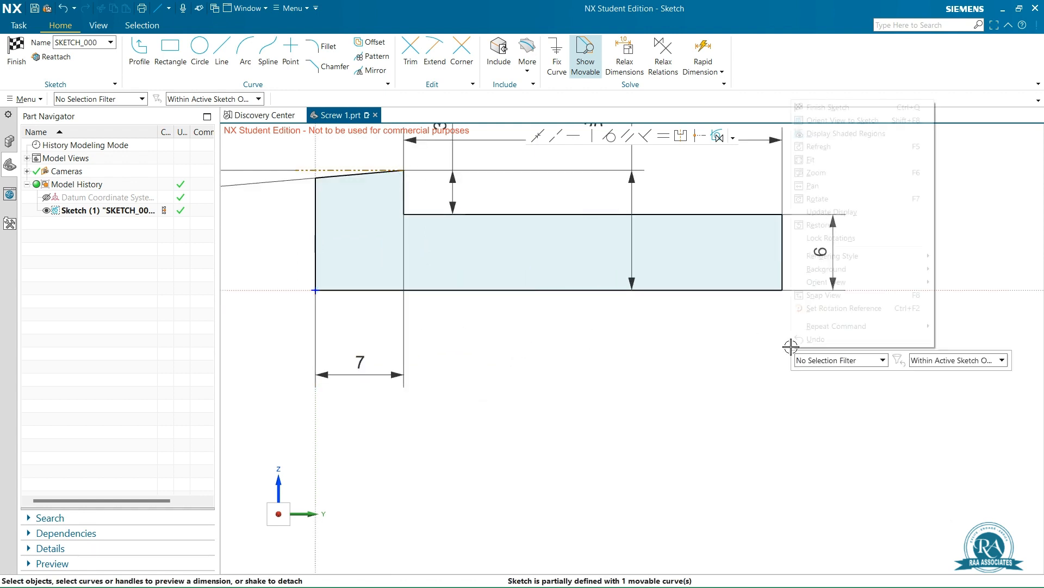
click(827, 108)
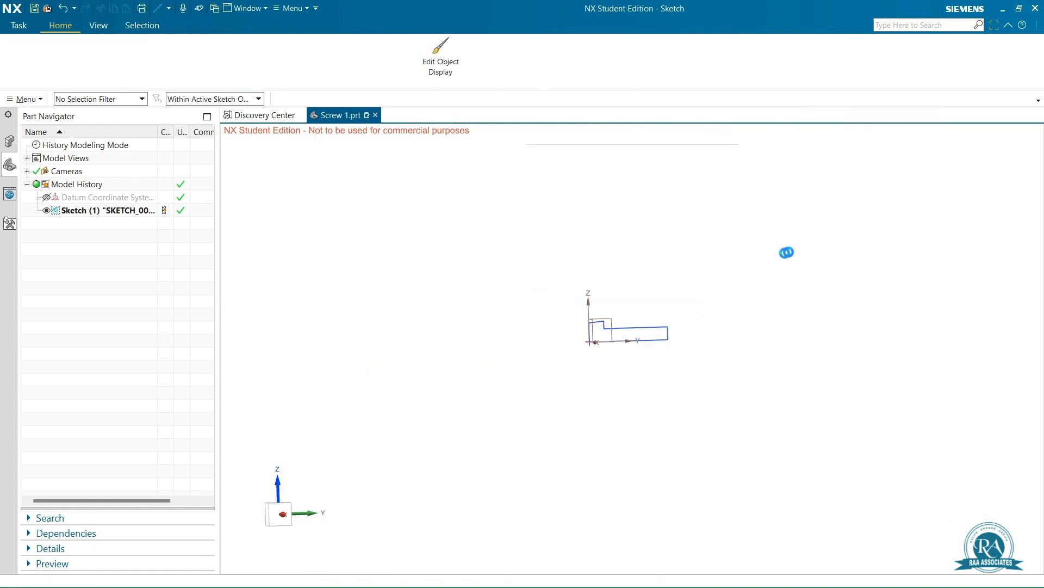
- Revolve the profile 360° about its long base line into a solid screw body and hide the profile sketch
scroll(642, 344, up, 10)
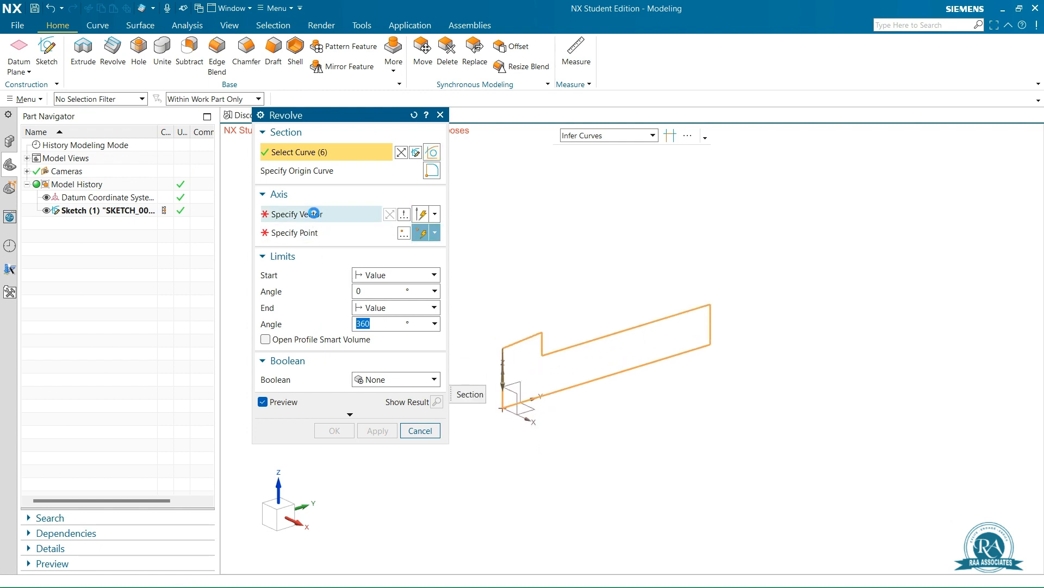
click(297, 214)
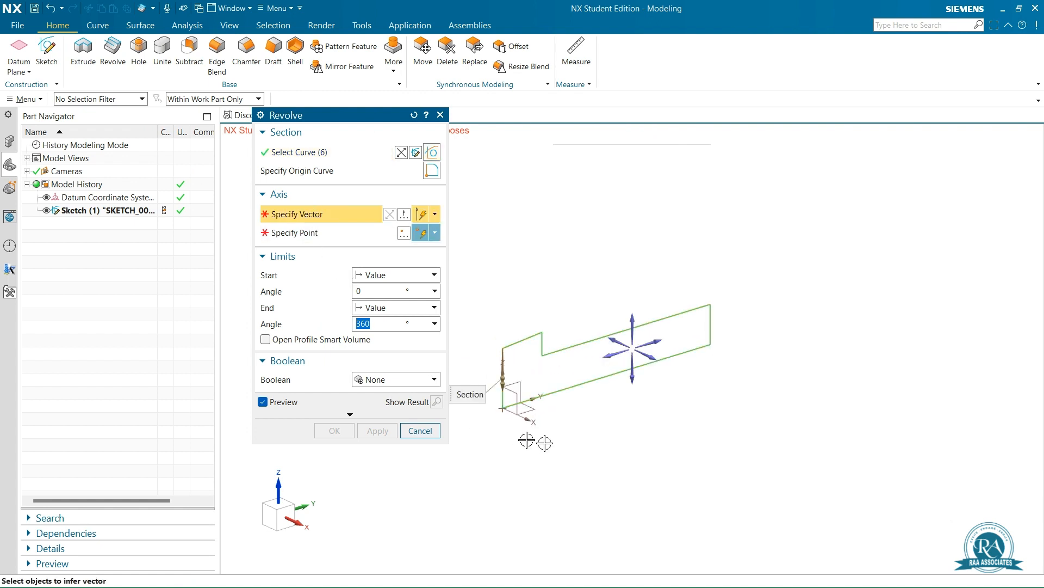
click(616, 358)
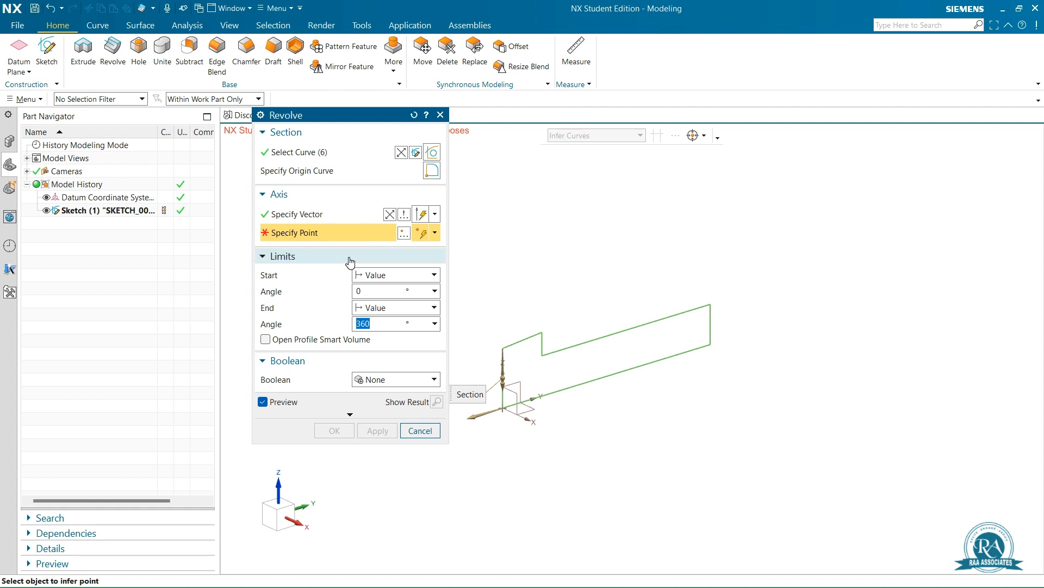
click(327, 214)
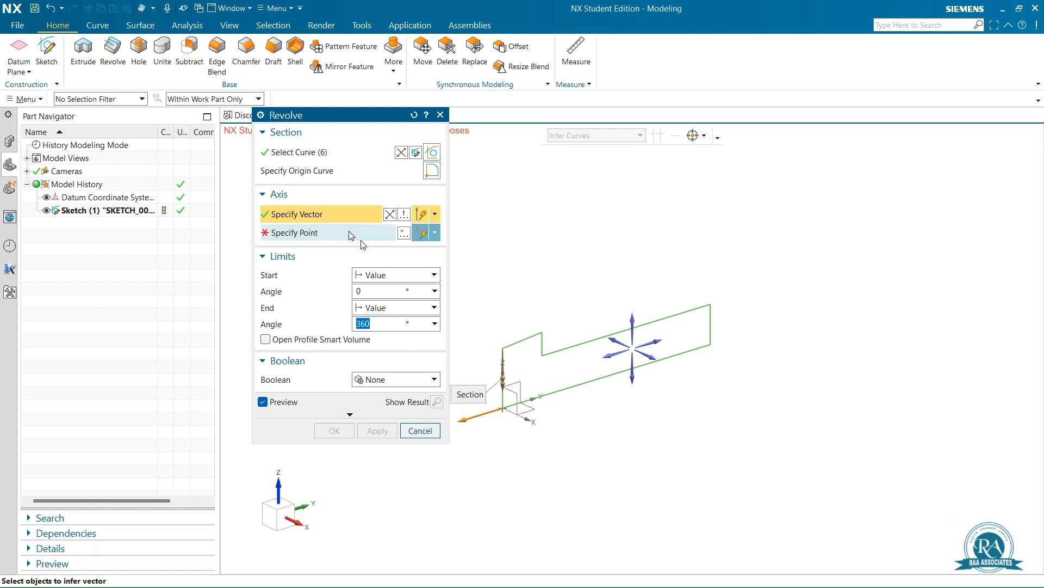
click(591, 384)
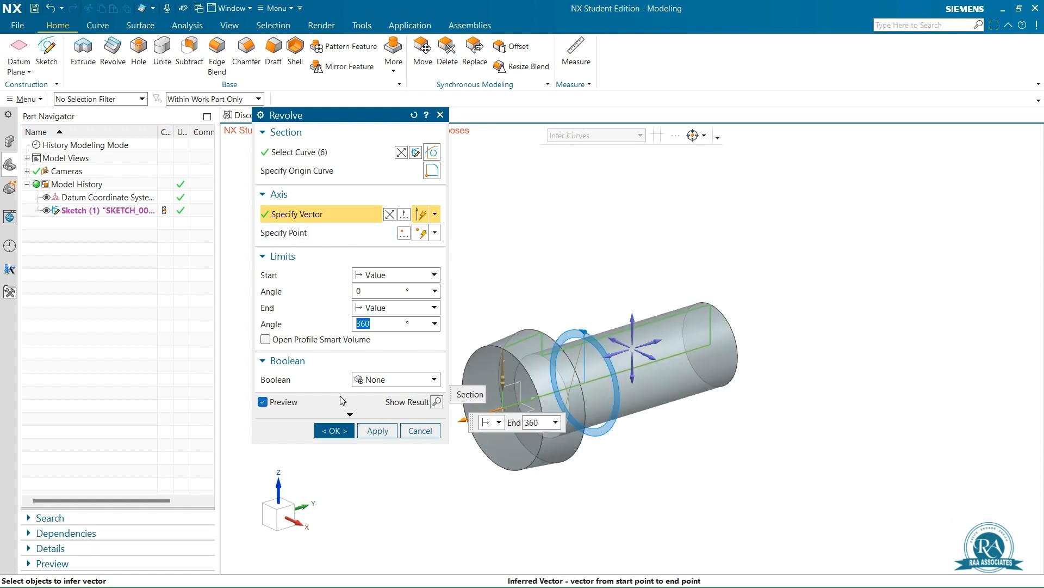
click(332, 431)
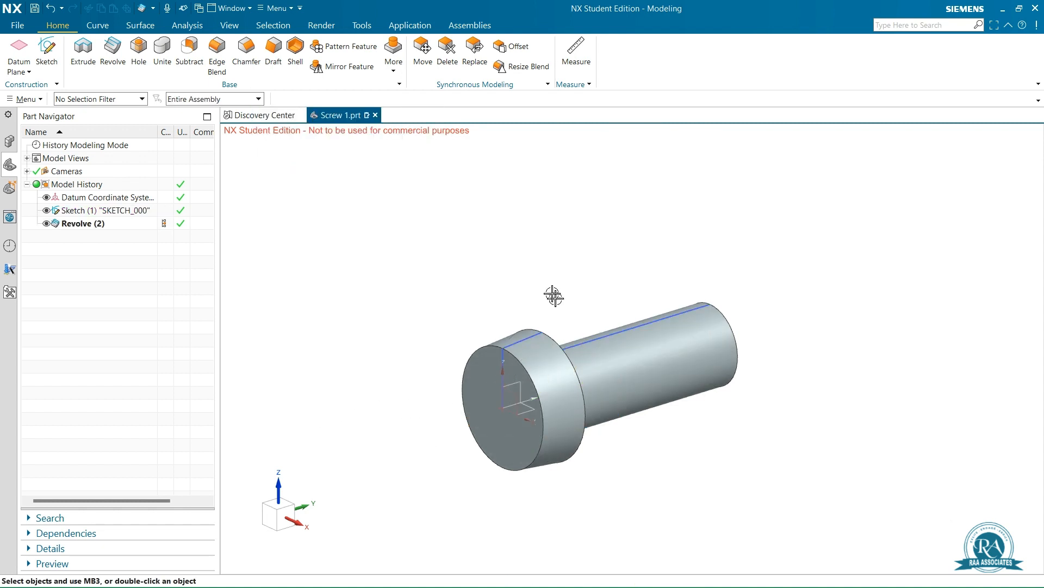
click(46, 210)
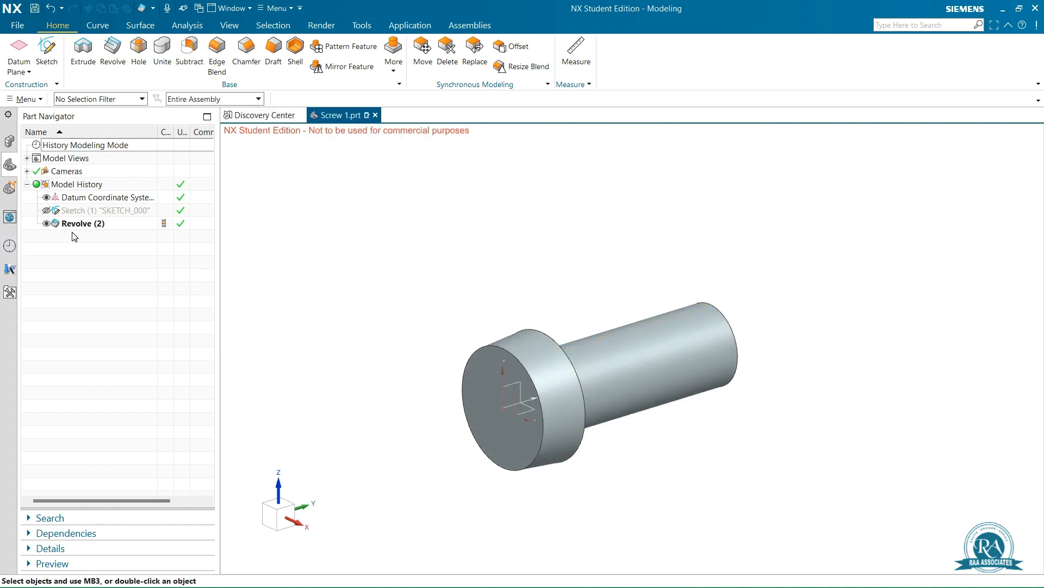
- Create a new sketch on the XY plane of the datum coordinate system
click(46, 48)
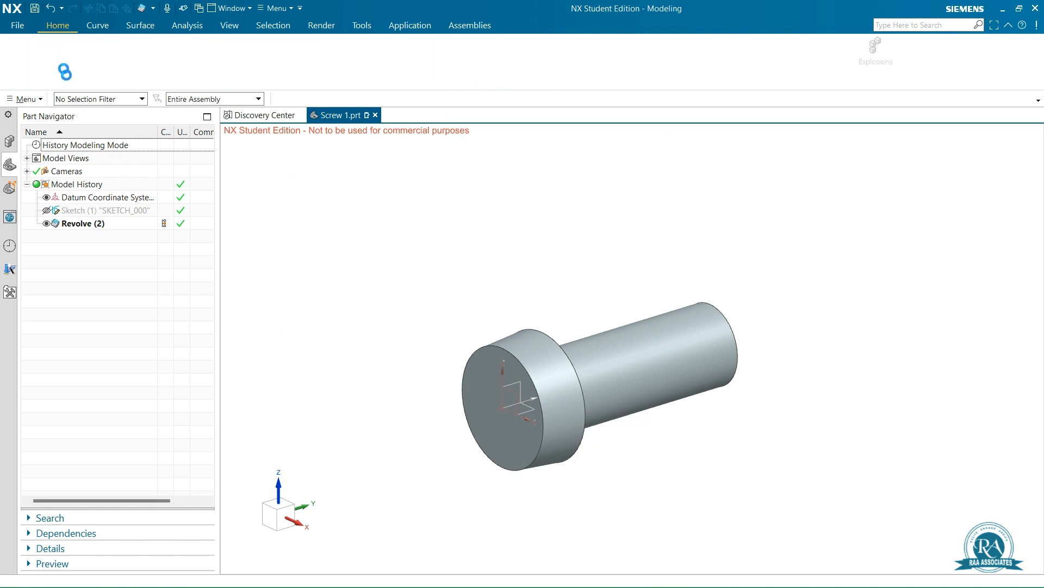
click(528, 411)
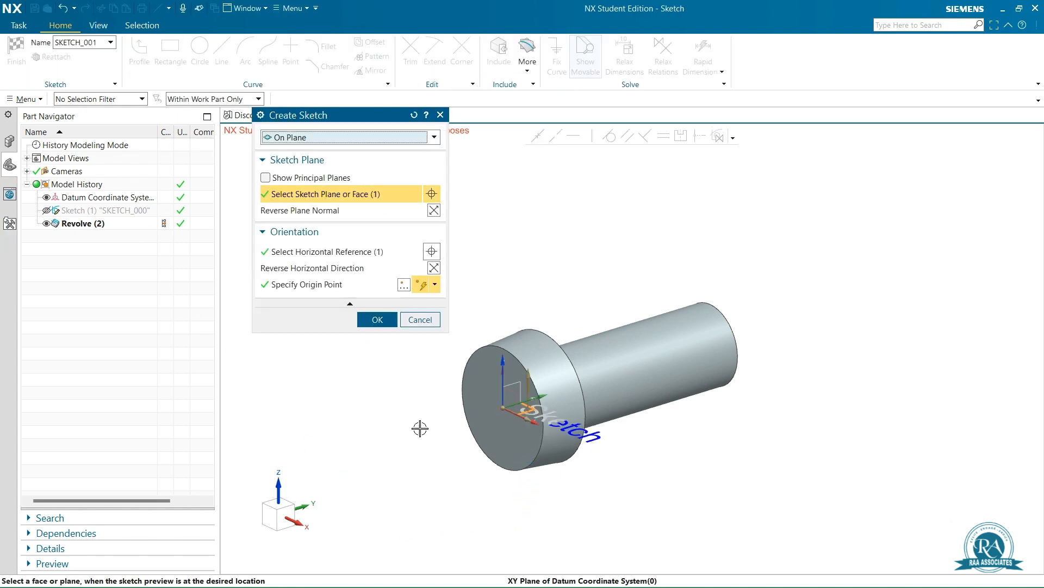
click(381, 319)
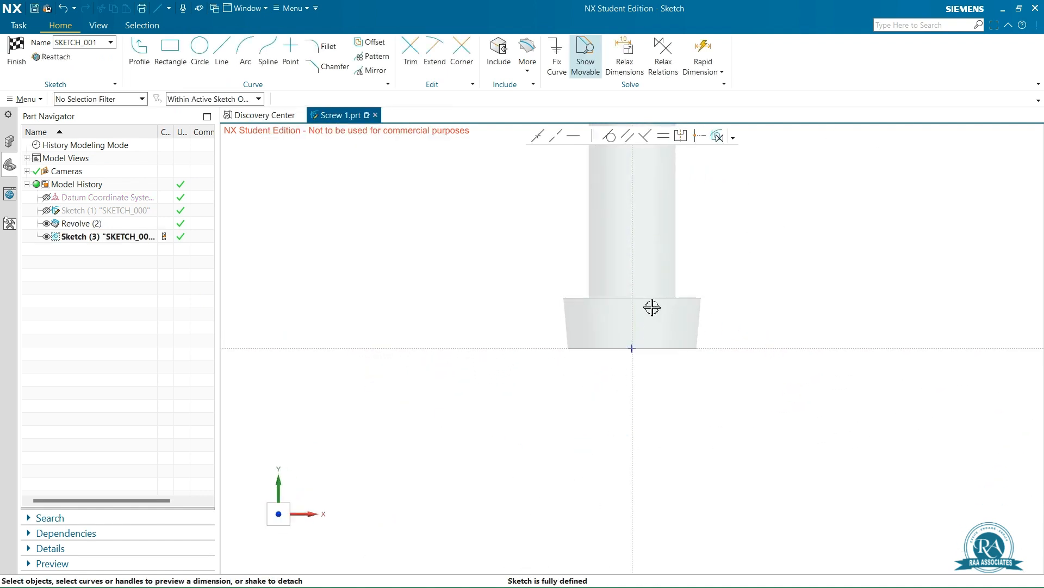
- Draw a rectangle about 3 mm high standing on the horizontal axis at the head's end face and straddling the vertical axis
click(167, 53)
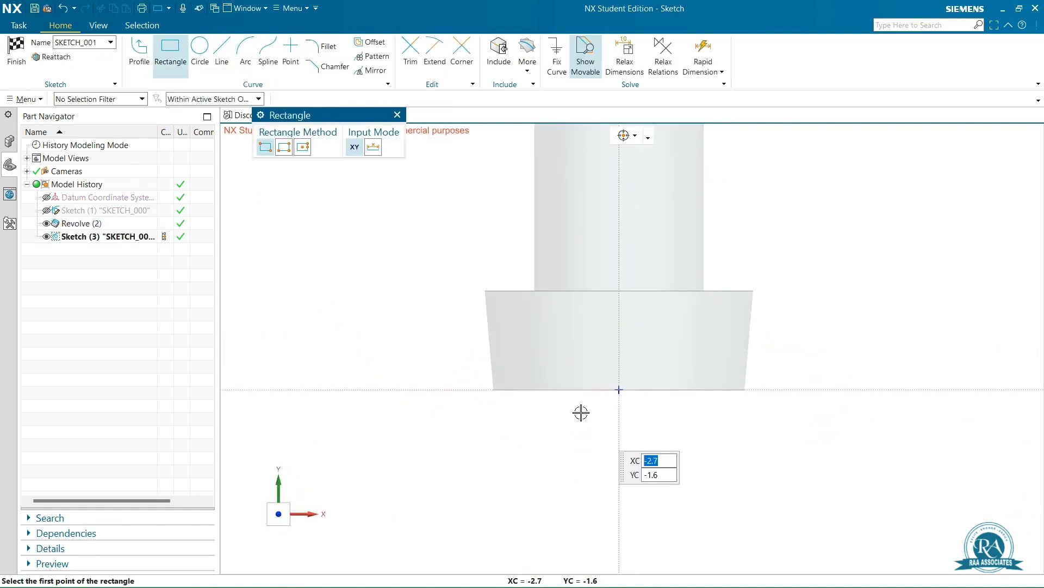
click(605, 389)
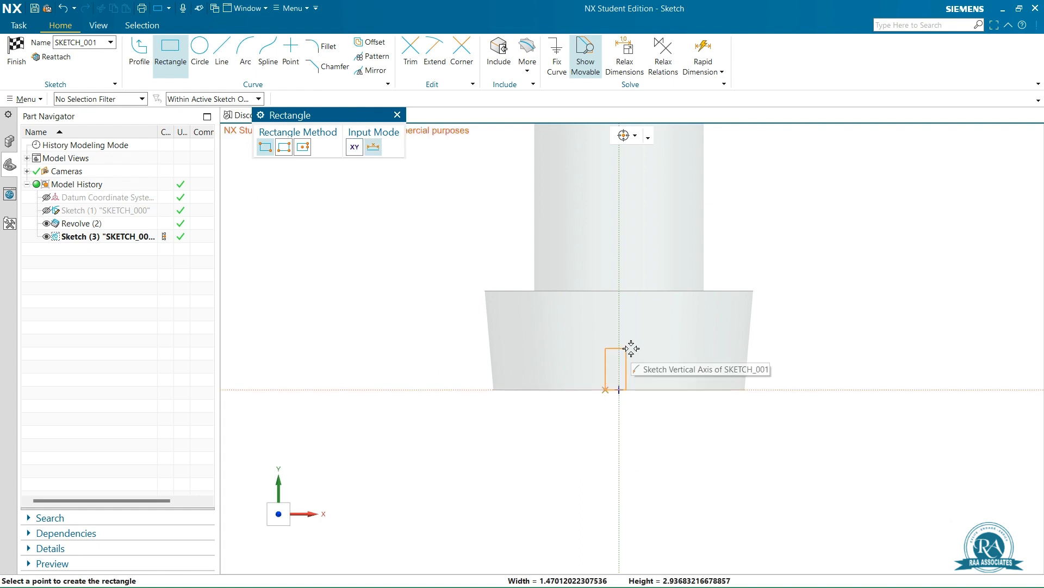
click(639, 348)
scroll(656, 391, up, 2)
key(Escape)
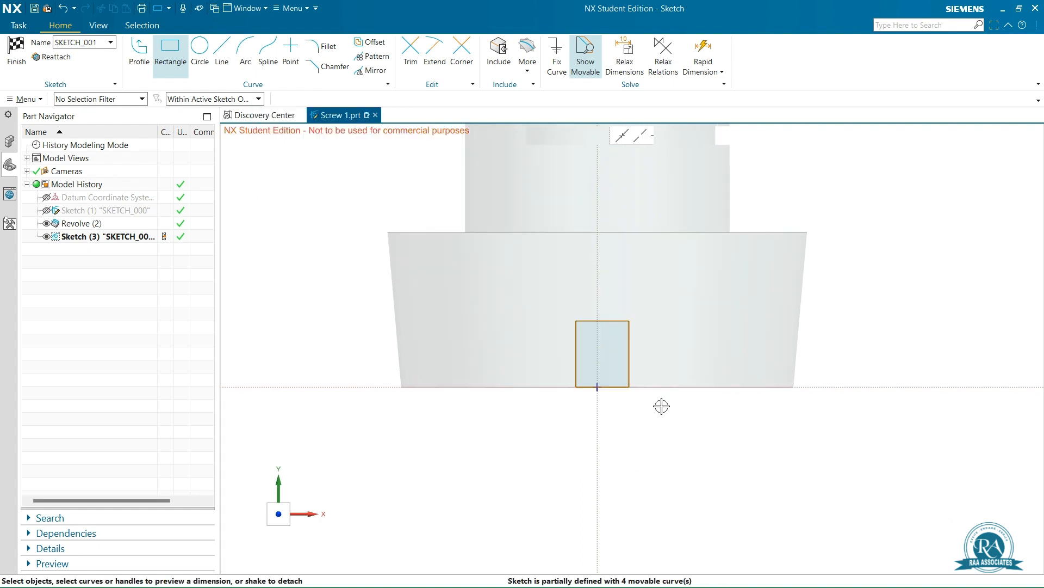
- Make the rectangle's two vertical sides symmetric about the sketch's vertical axis
click(680, 135)
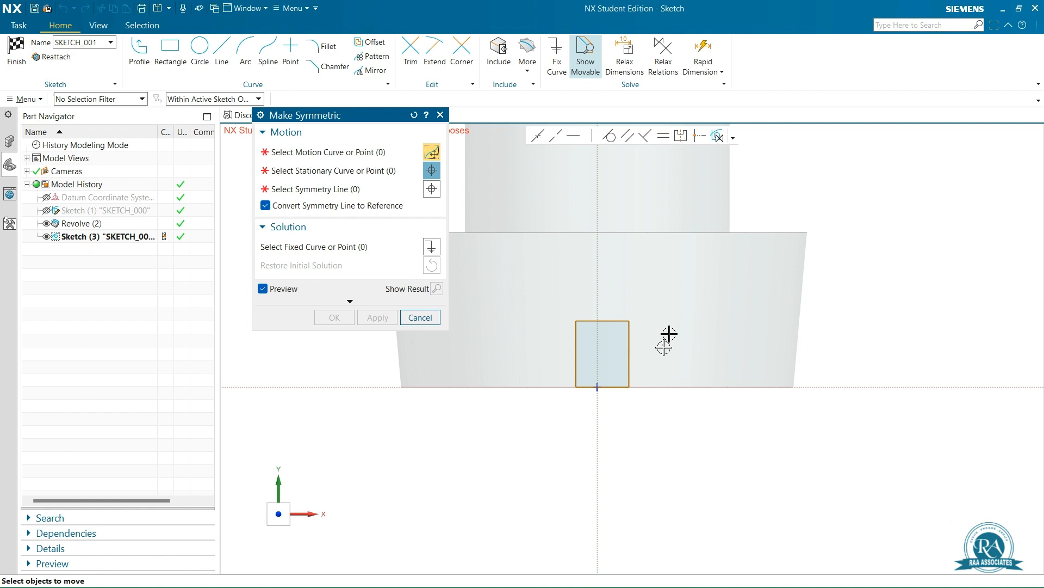
click(629, 356)
click(576, 355)
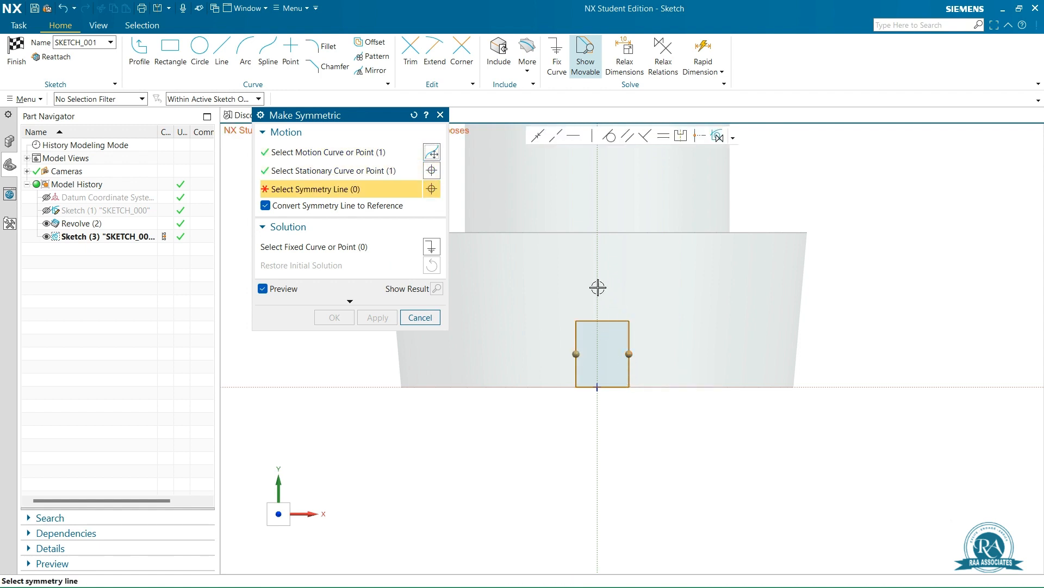
click(598, 229)
click(334, 317)
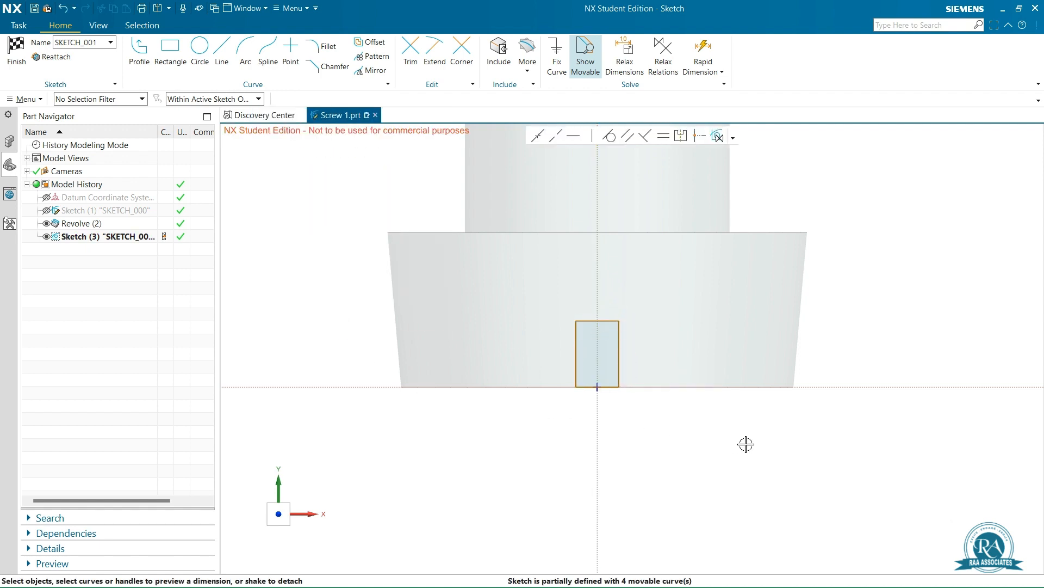
- Dimension the rectangle's height from the horizontal axis to its upper edge as 4
click(715, 387)
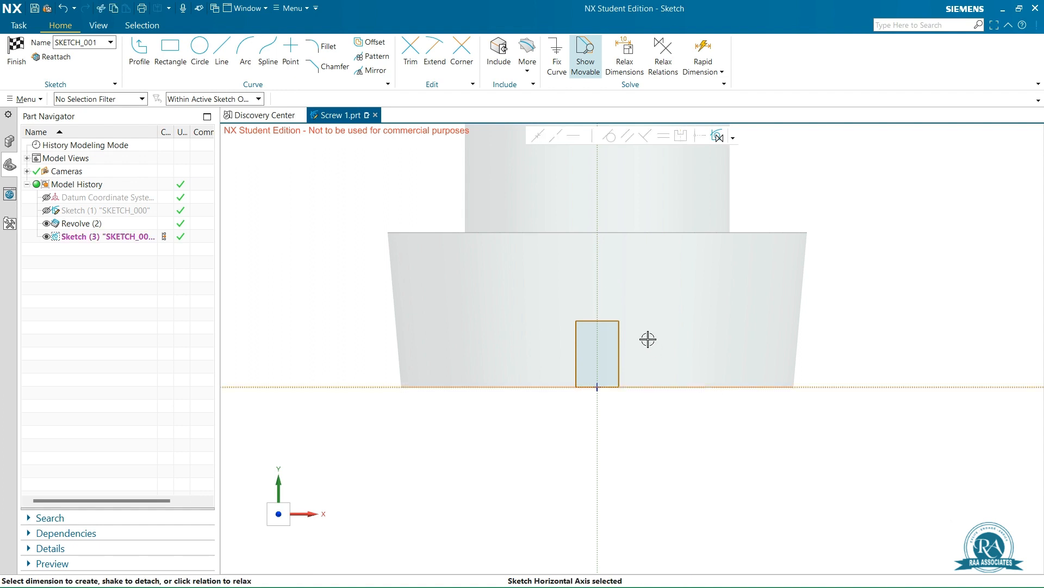
click(618, 321)
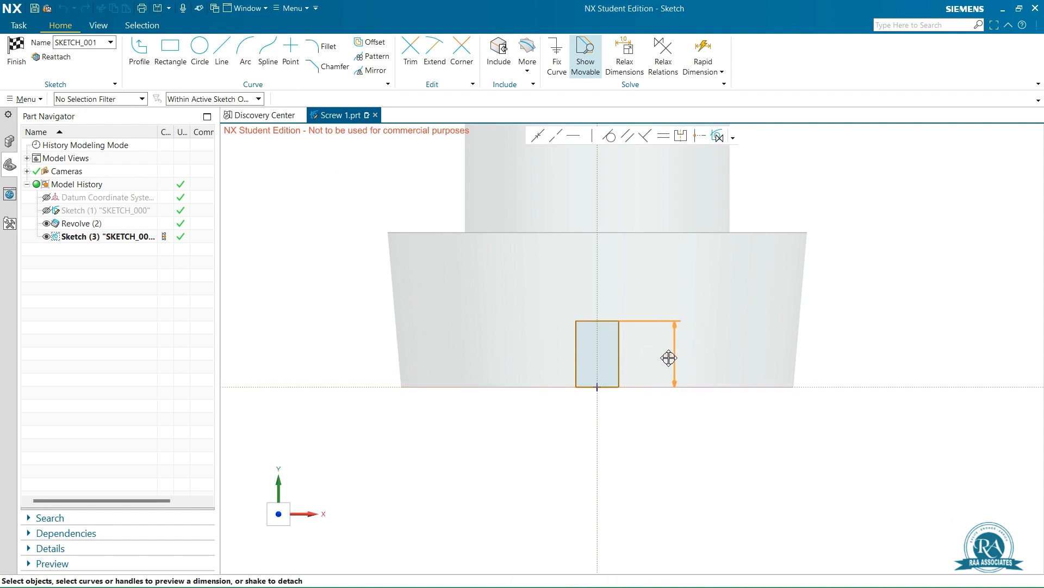
click(664, 377)
text(4)
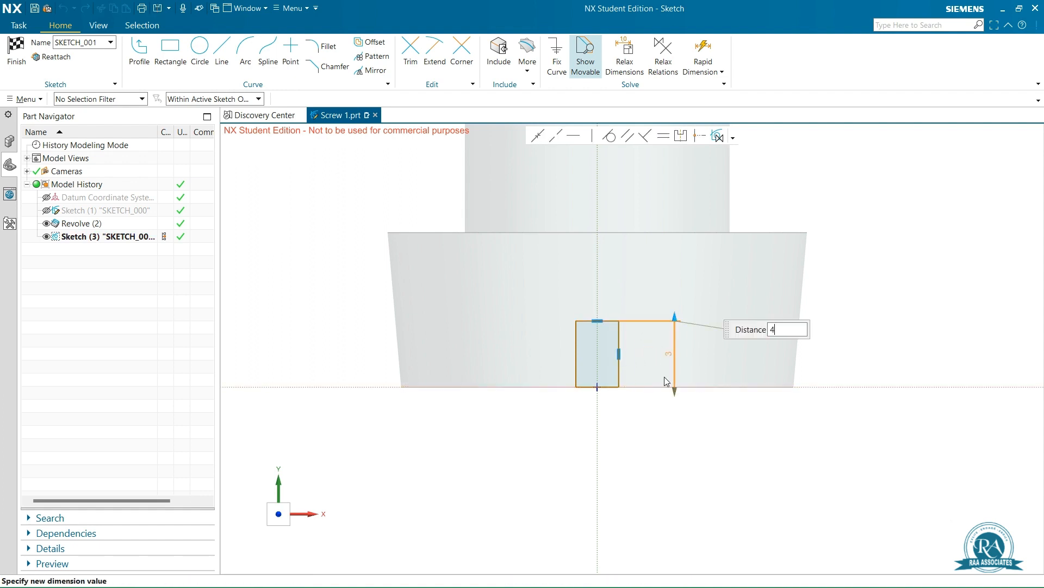
key(Return)
key(Return)
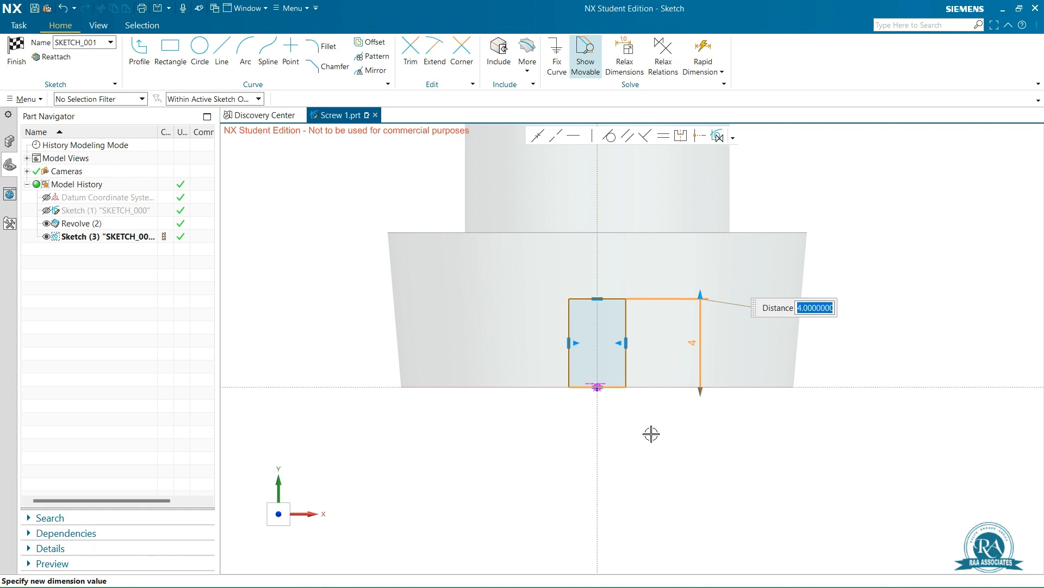
scroll(651, 433, down, 1)
key(Escape)
- Dimension the rectangle's width as 3 and finish the slot sketch
click(620, 396)
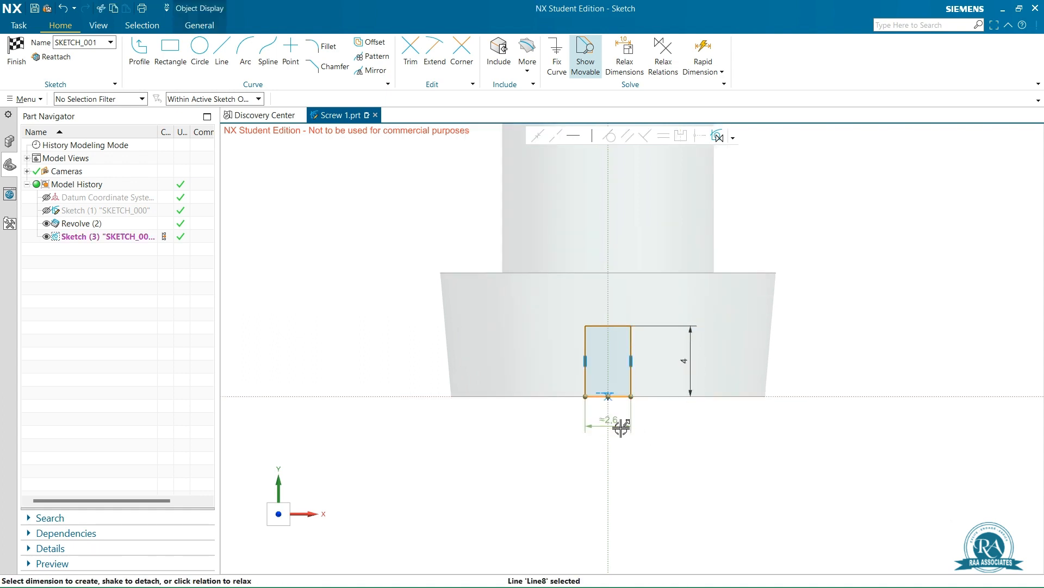
click(616, 419)
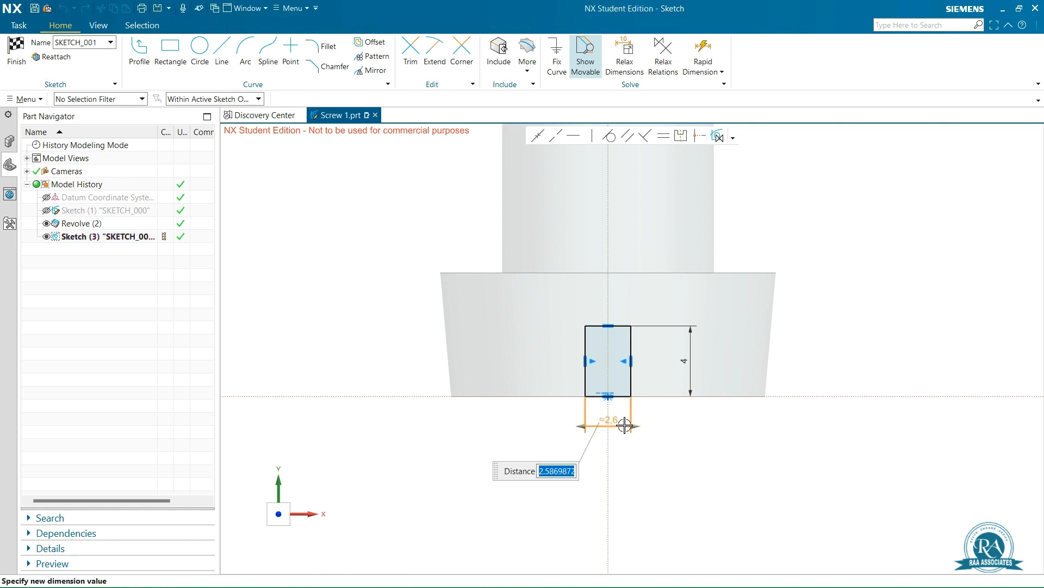
text(3)
key(Return)
key(Return)
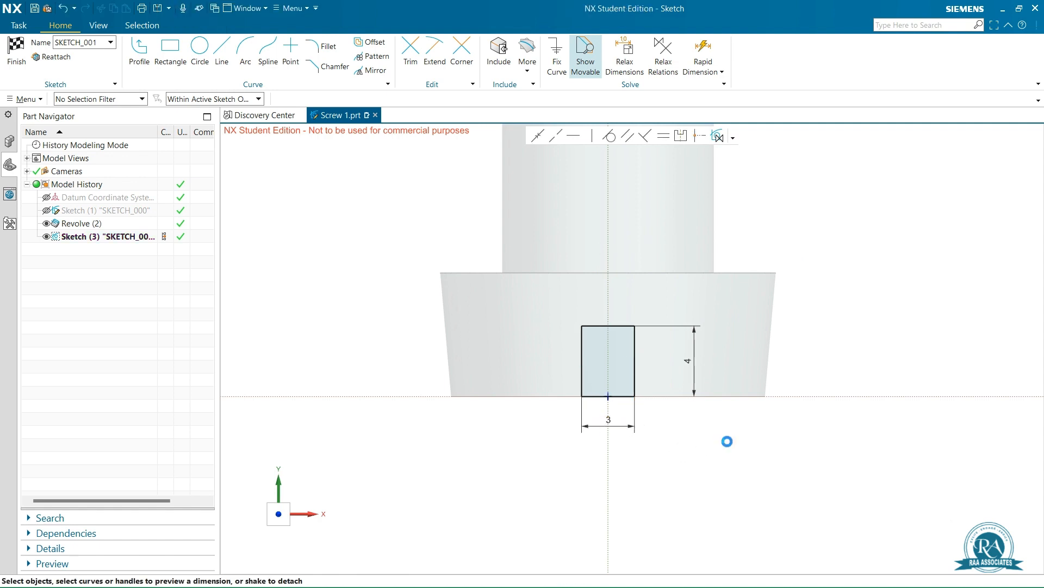
right_click(719, 441)
click(756, 202)
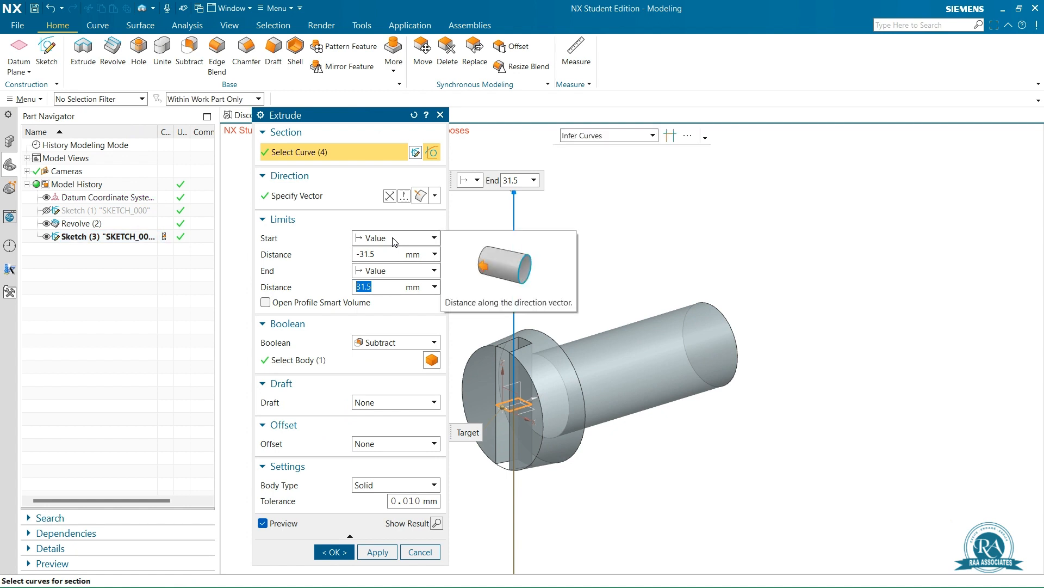
- Subtract the extruded slot profile from the screw head with both limits set to Through All, and hide the slot sketch
click(394, 240)
click(396, 324)
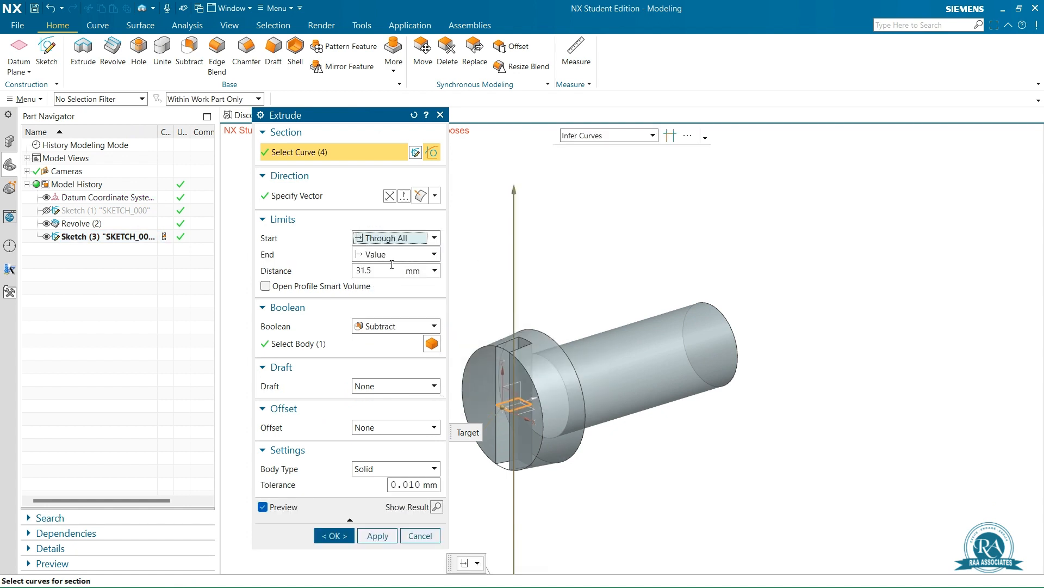
click(387, 255)
click(388, 340)
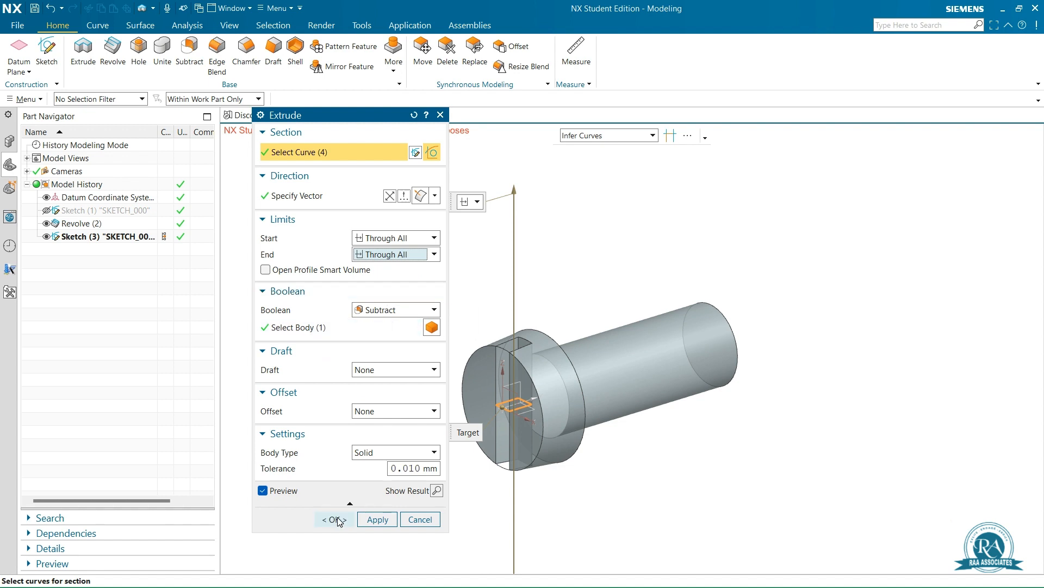
click(336, 519)
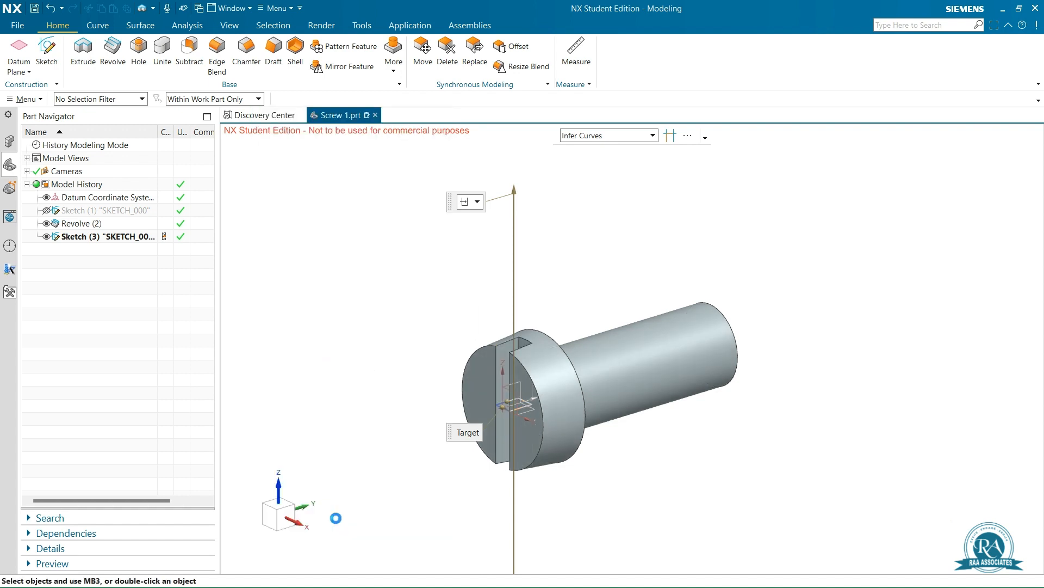
click(46, 237)
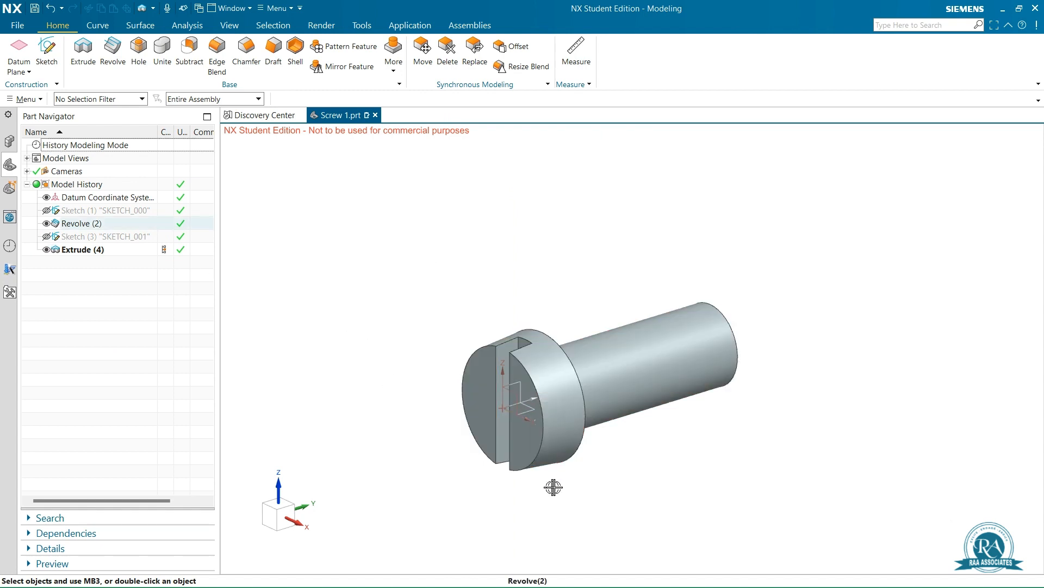
- Chamfer the circular edge at the shank's free end using Offset and Angle, with 0.9 mm distance and 45° angle
mouse_move(552, 488)
middle_down()
mouse_move(664, 439)
mouse_move(611, 495)
middle_up()
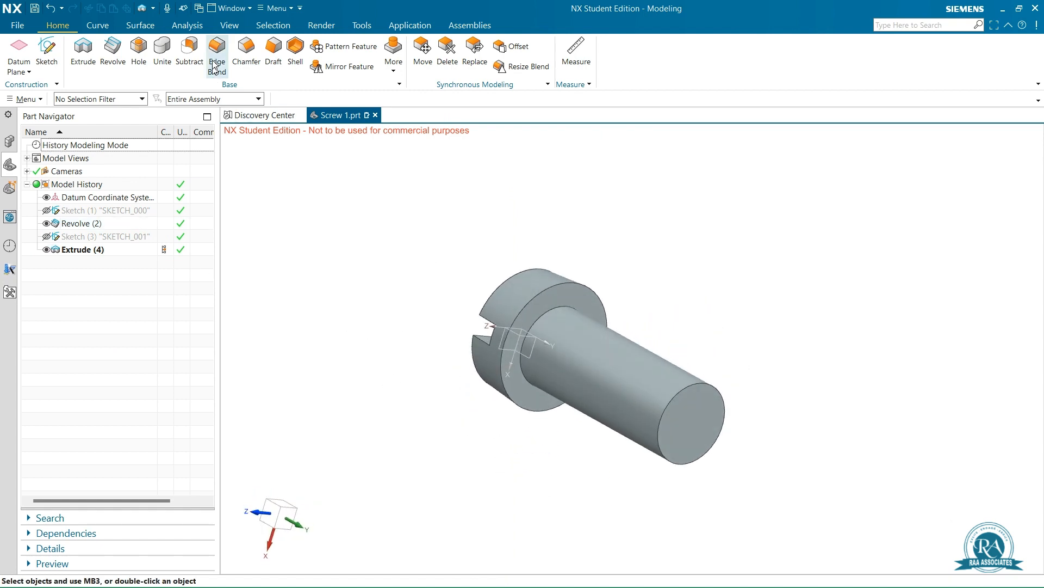
click(244, 51)
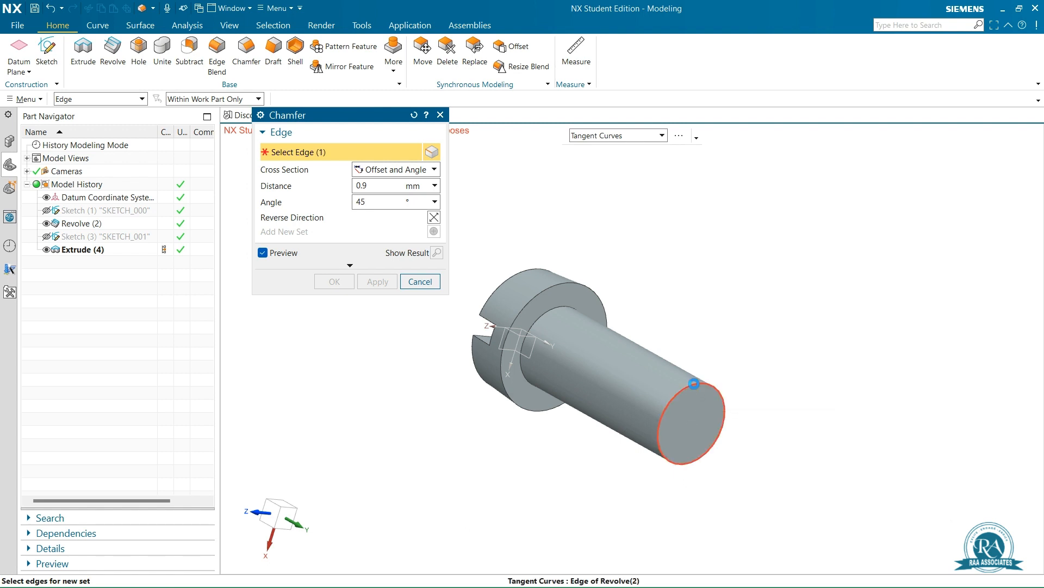
click(694, 384)
click(333, 282)
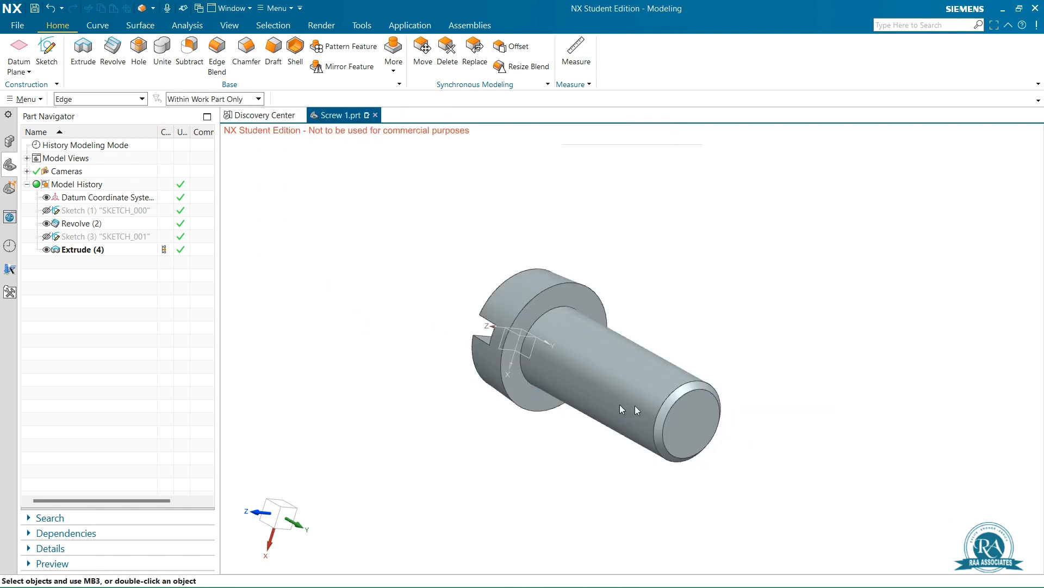
- Apply a symbolic Metric Fine M12 x 1.5 thread to the shank's cylindrical face with a thread length of 30 mm
click(905, 25)
text(thre)
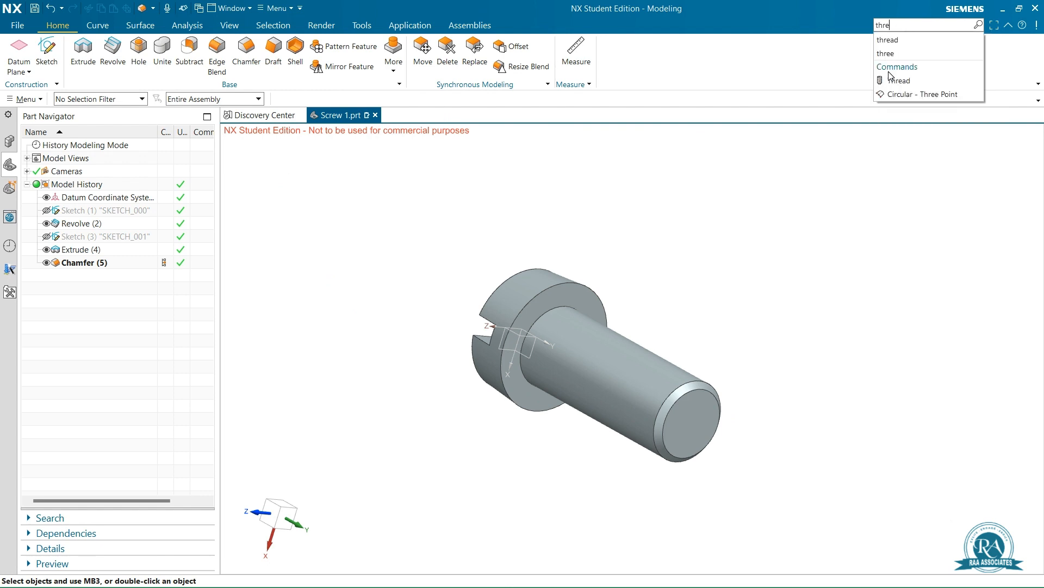
click(914, 83)
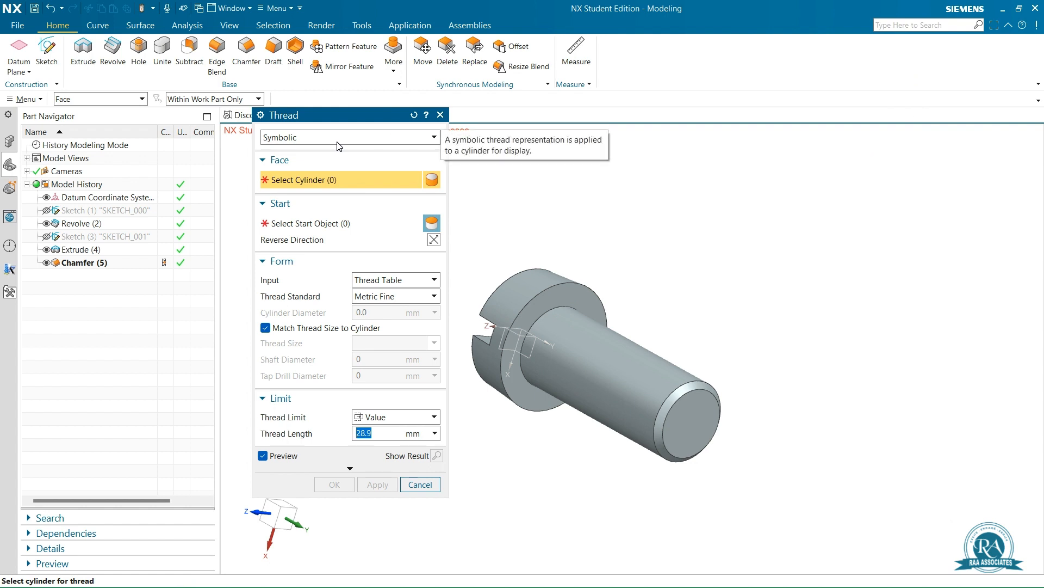
click(634, 381)
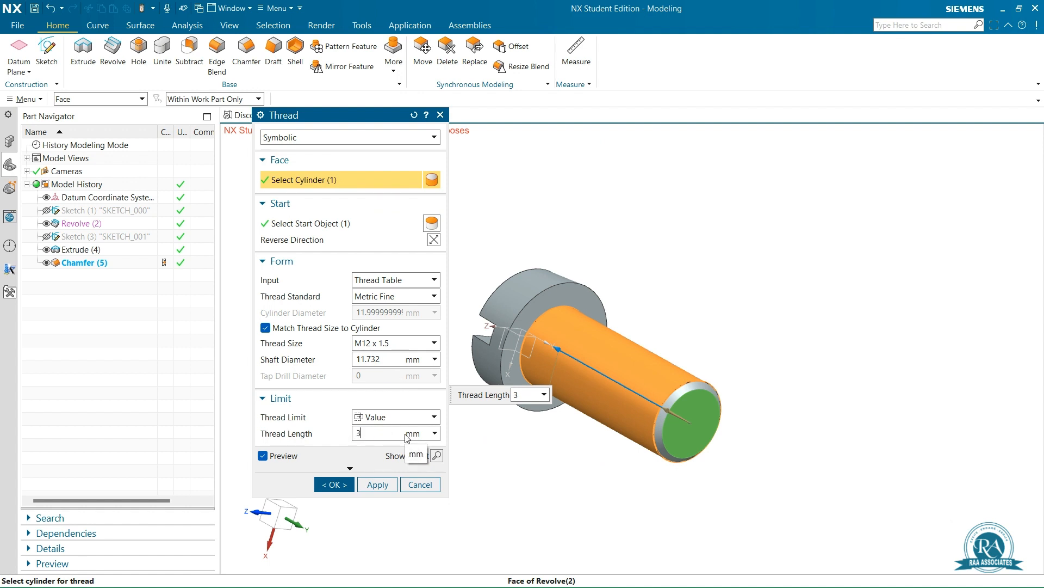
key(Return)
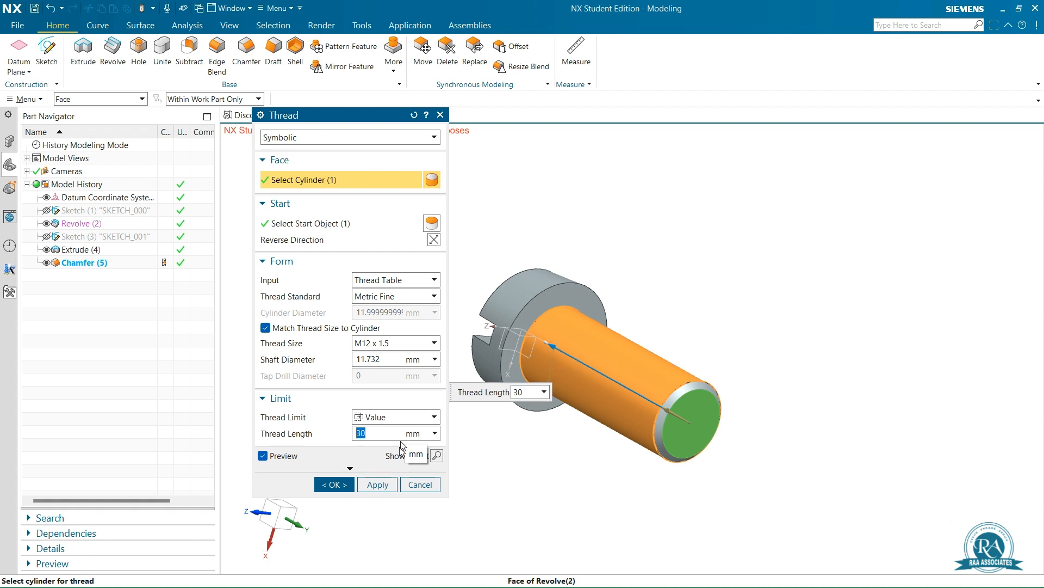
click(338, 484)
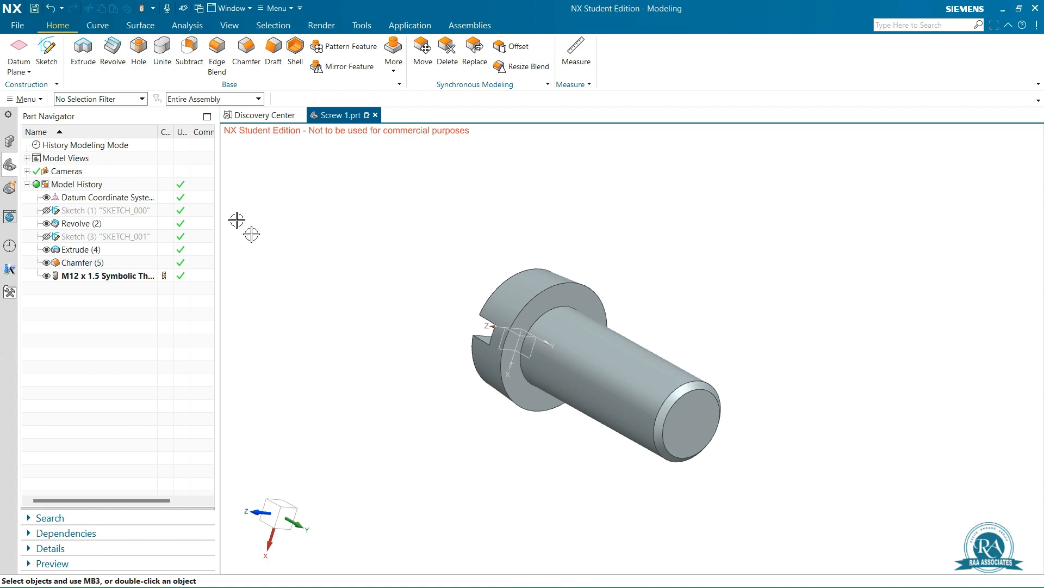
- Orient the model to the Trimetric view and save the part
right_click(726, 286)
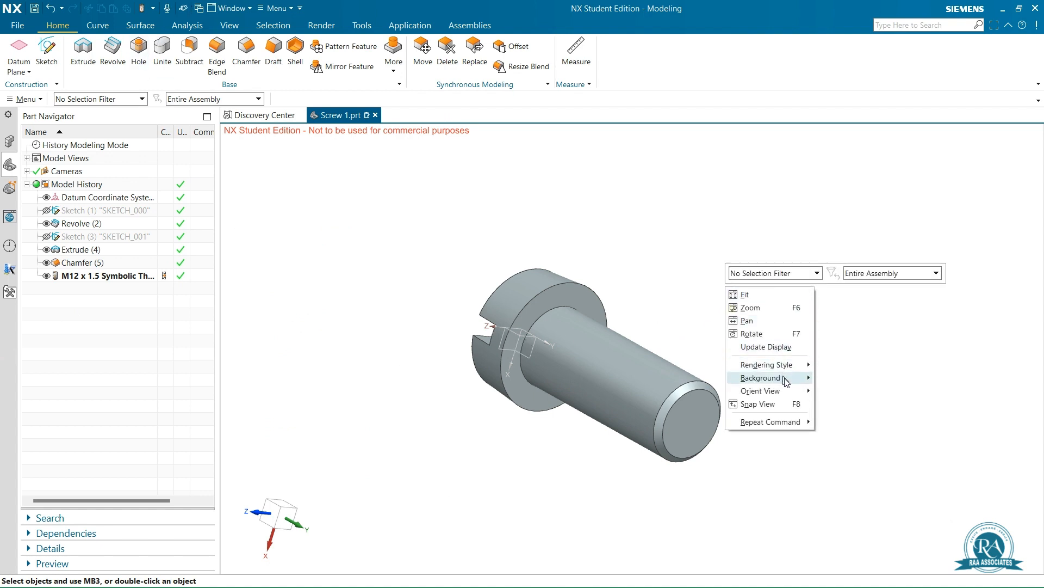
mouse_move(789, 390)
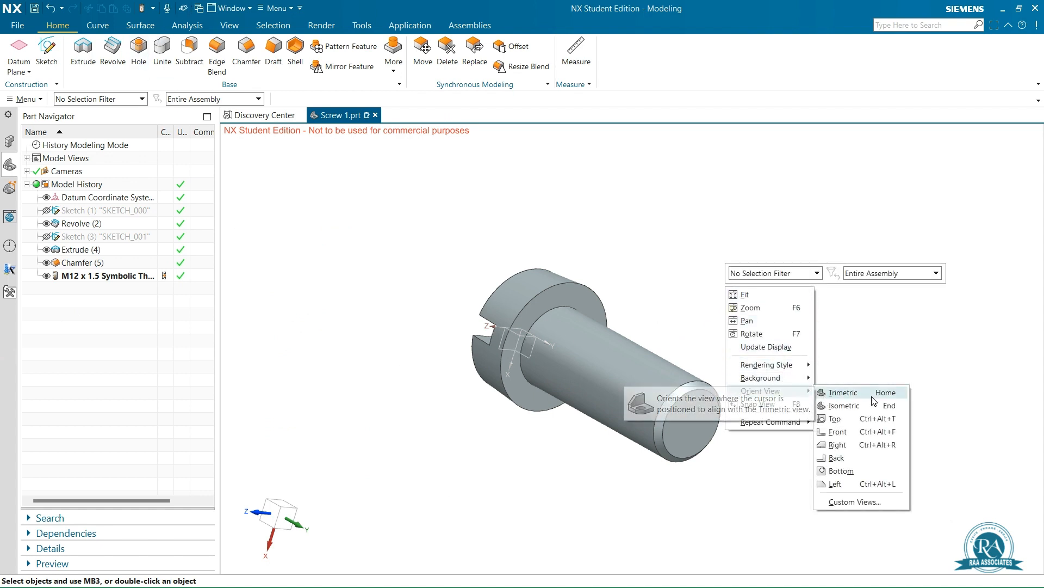
click(871, 393)
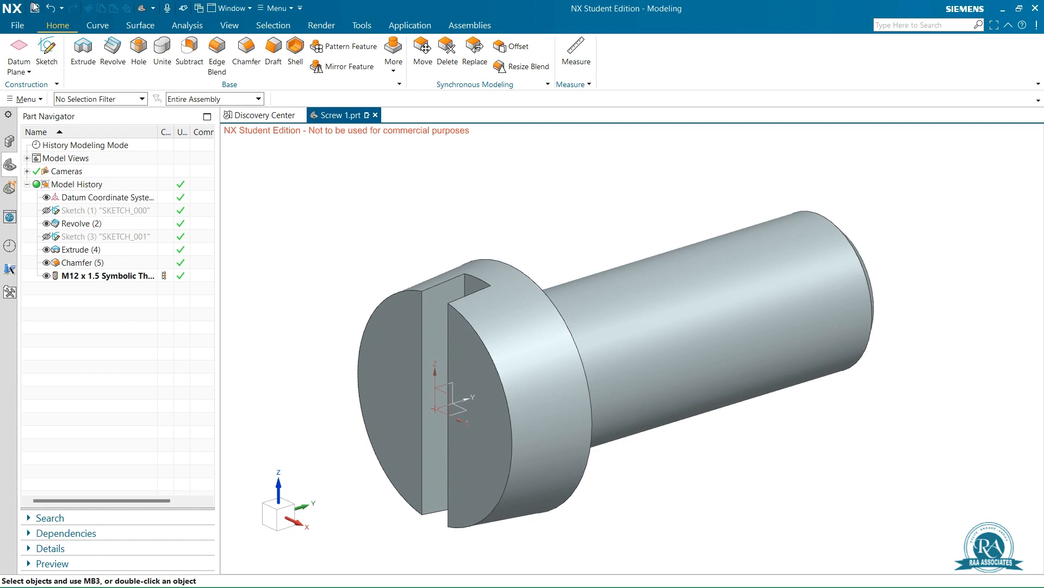
click(34, 9)
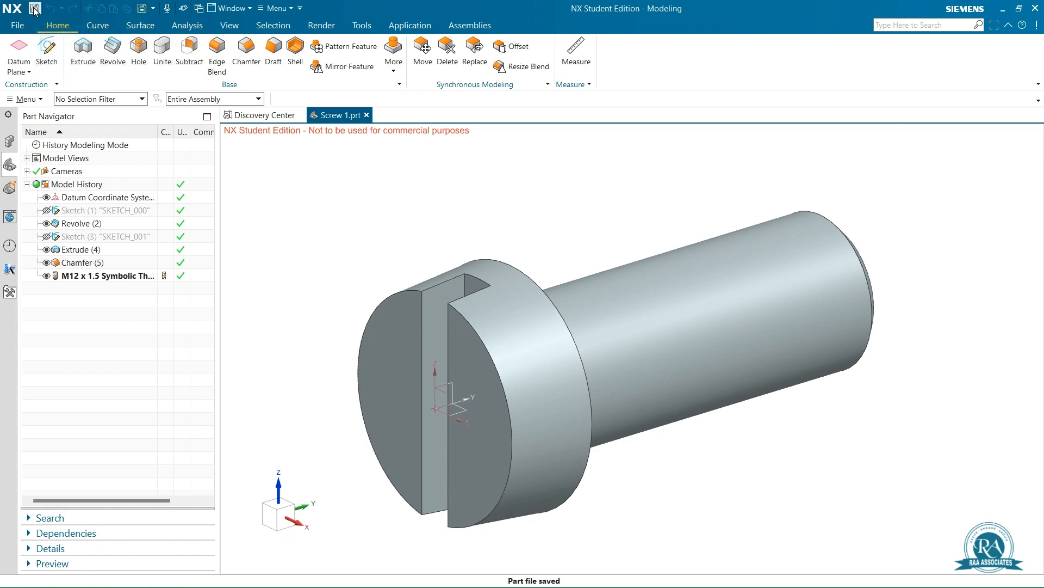
- Close the saved Screw 1.prt file
click(17, 25)
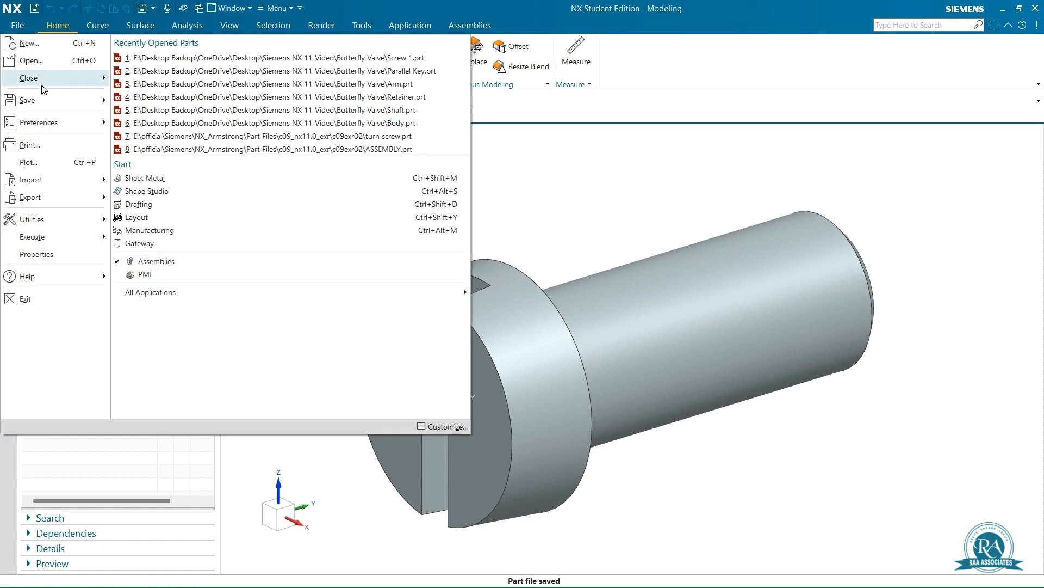
mouse_move(91, 84)
click(146, 86)
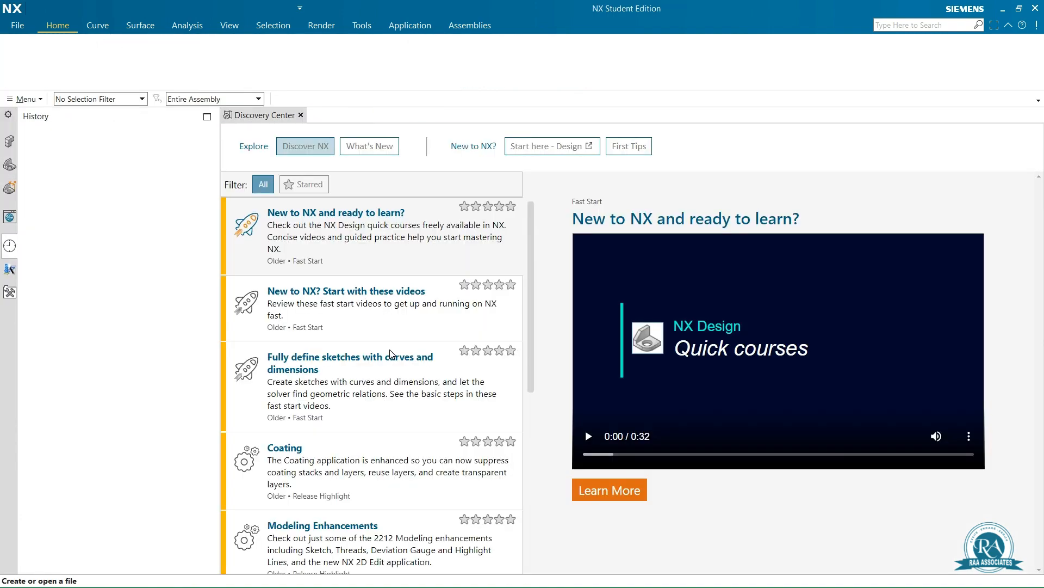